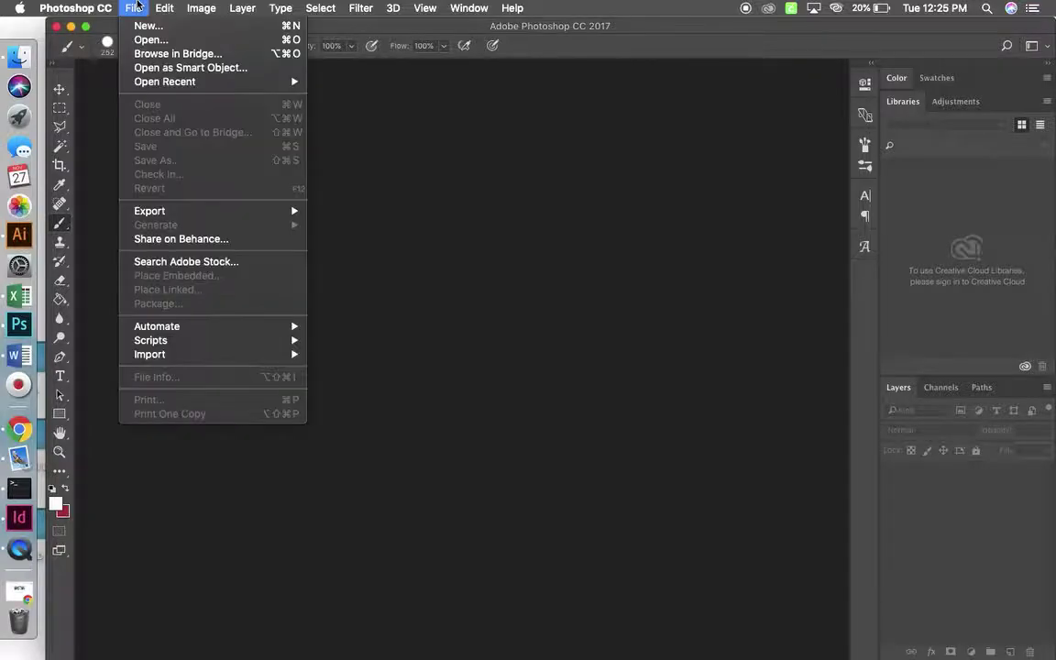
Create a new 800 × 1000 px document at 300 ppi.
left_click(147, 25)
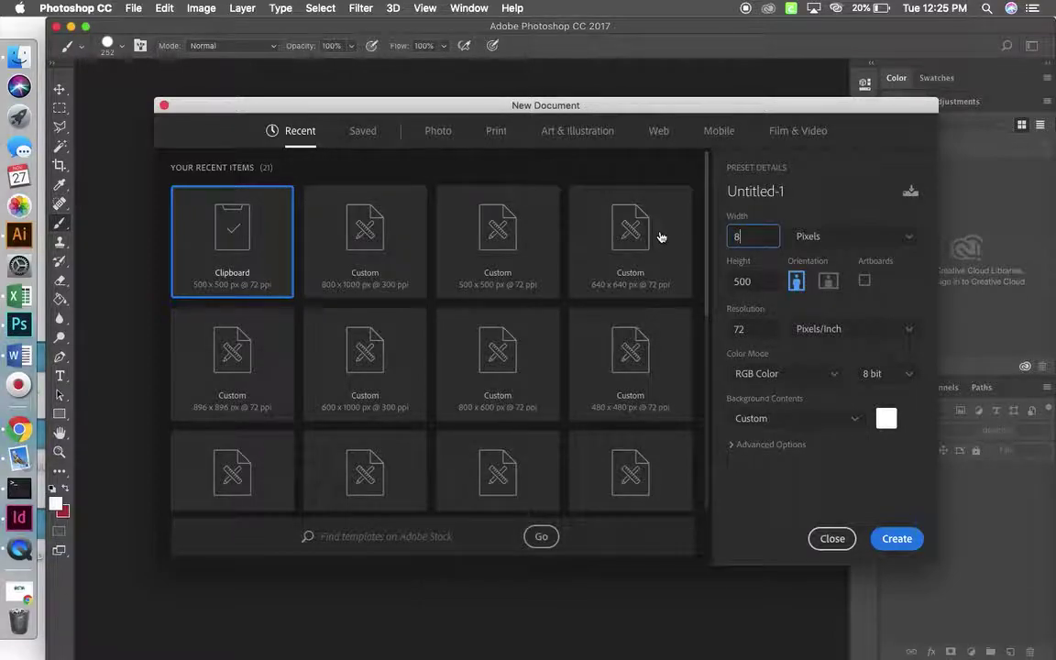
key("Tab")
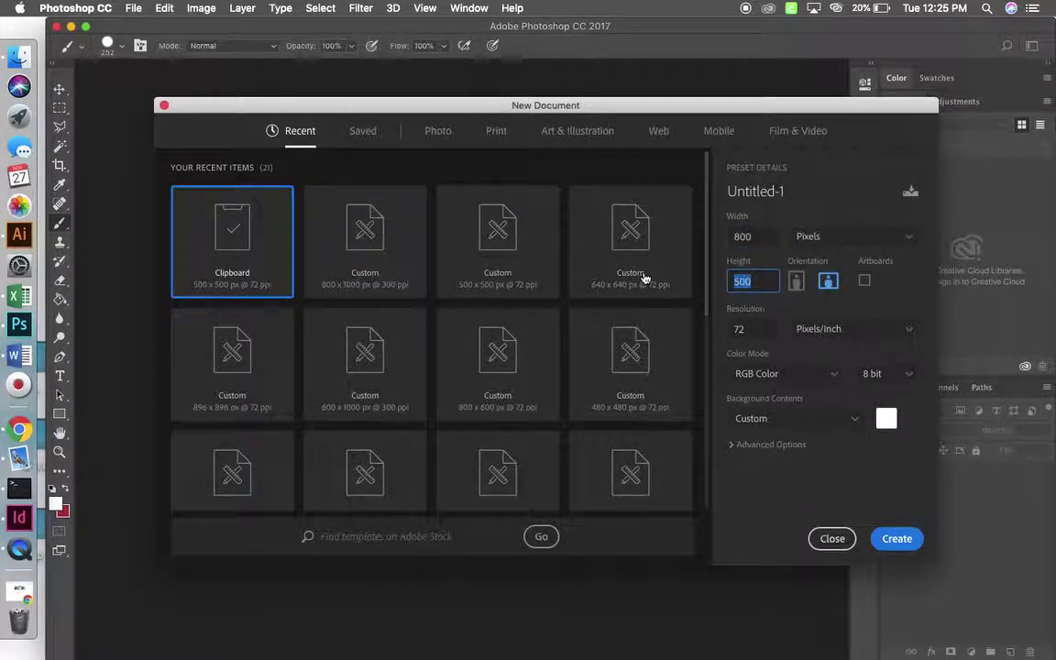
key("Tab")
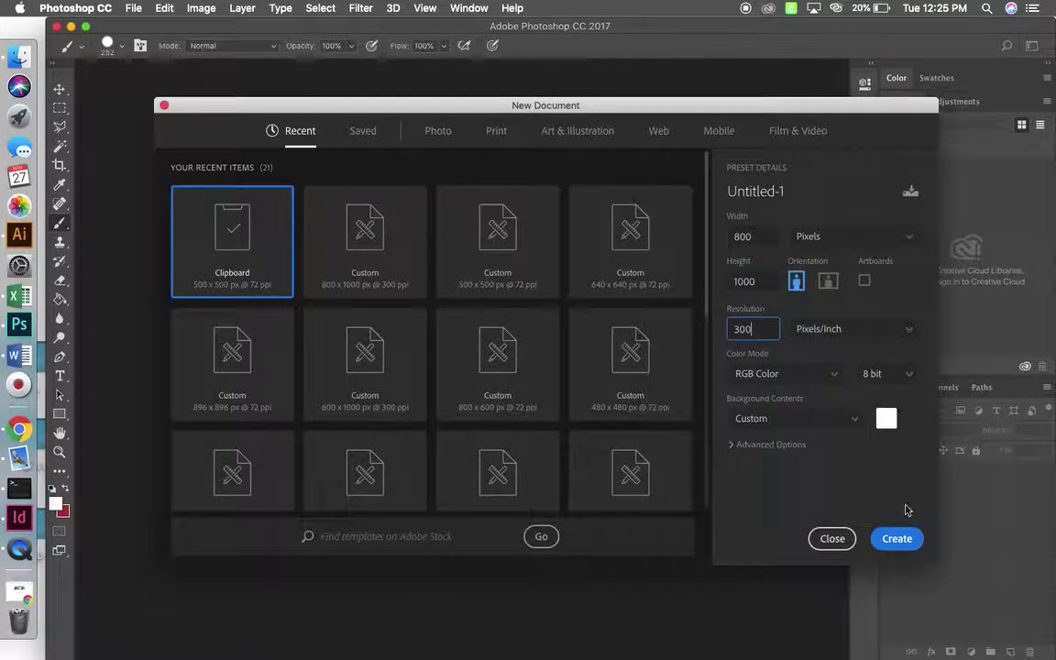
left_click(899, 539)
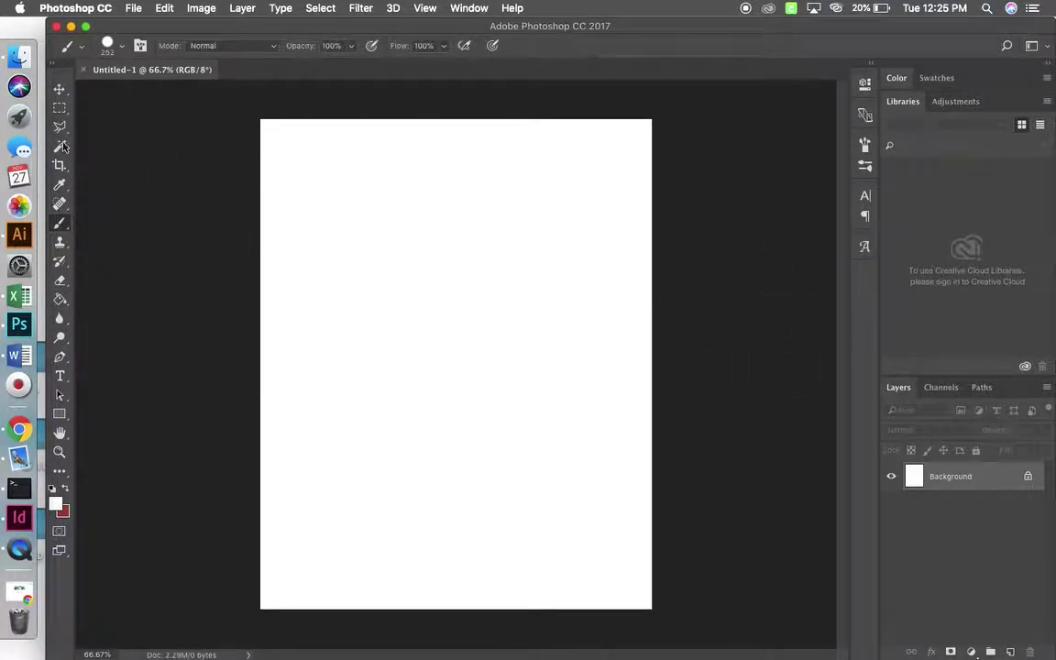
Draw a wide rectangular selection near the top of the page and add a new Layer 1.
left_click(59, 108)
left_click_drag(281, 139, 605, 255)
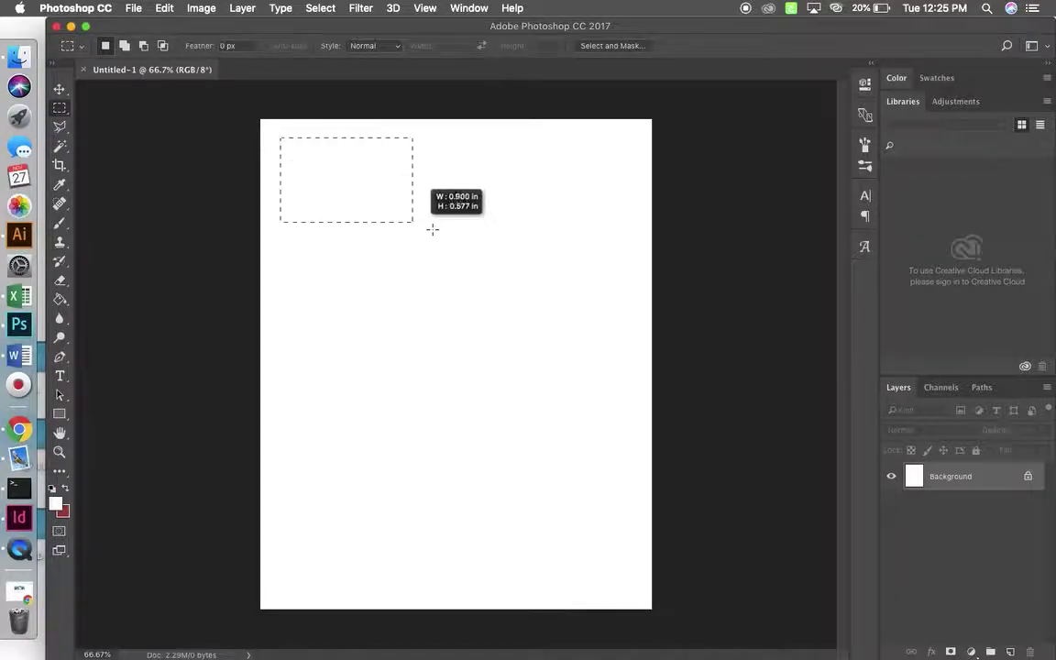
left_click_drag(528, 186, 542, 198)
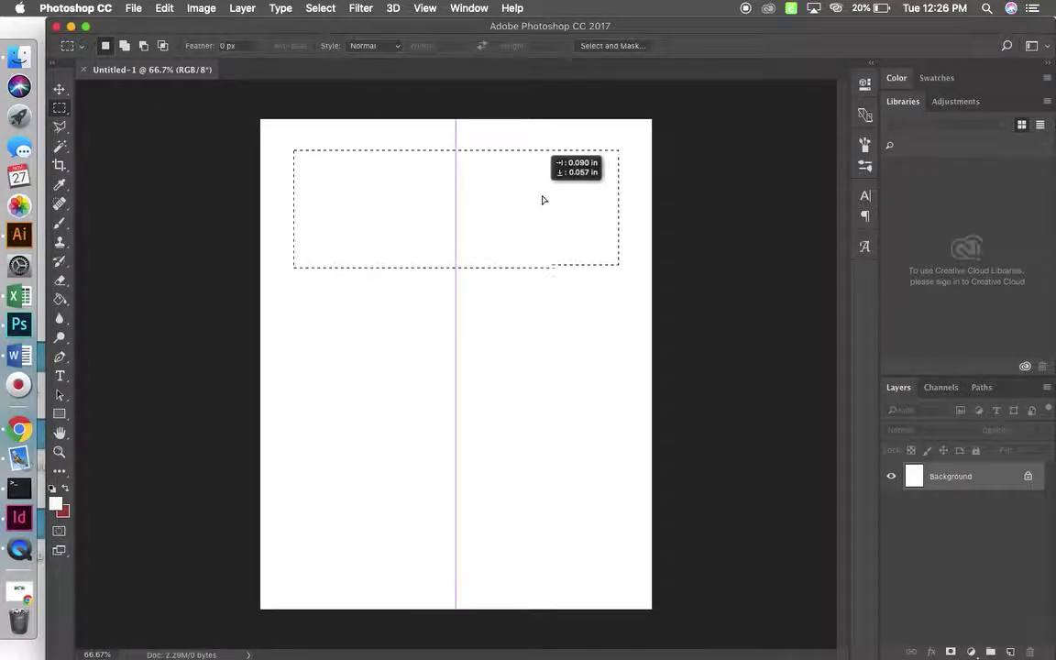
left_click(243, 7)
mouse_move(249, 26)
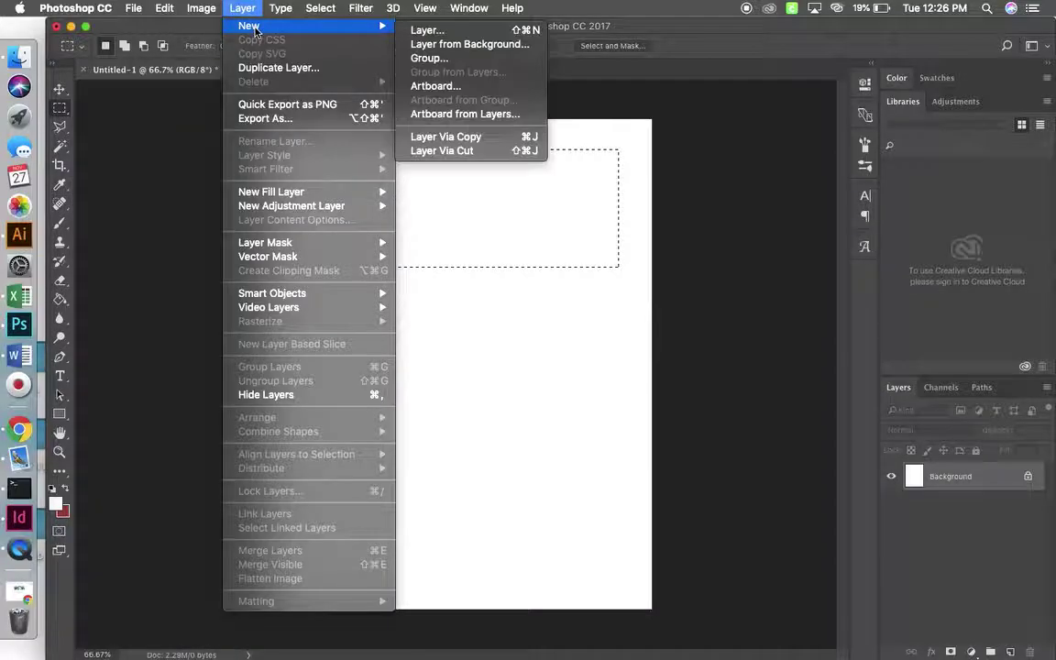
left_click(440, 33)
left_click(639, 284)
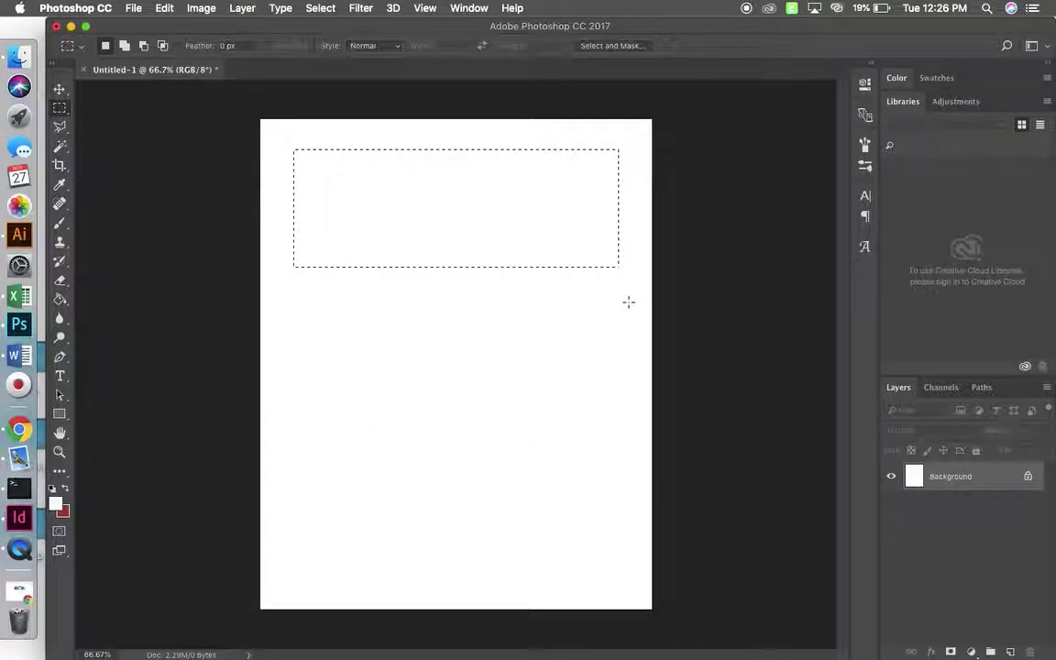
left_click(243, 8)
mouse_move(275, 25)
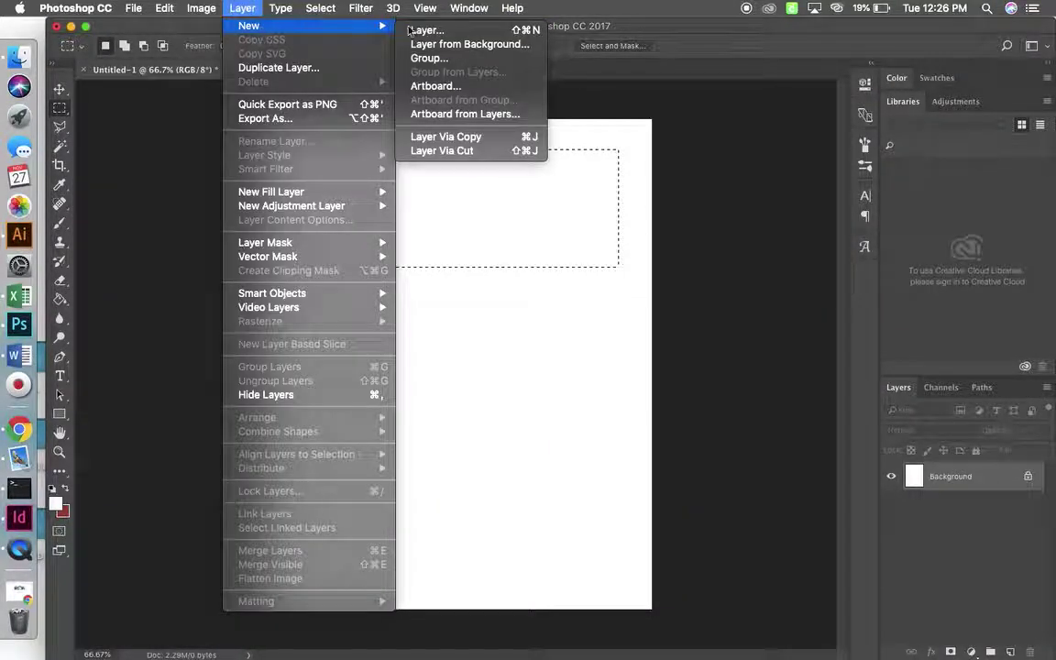
left_click(429, 31)
left_click(639, 283)
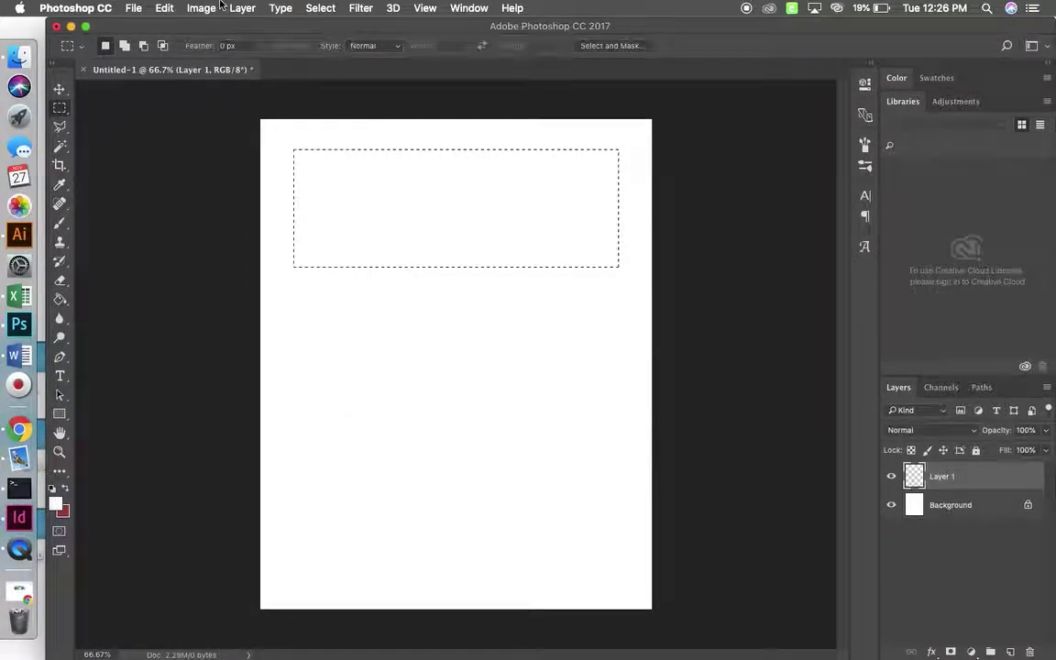
Fill the rectangular selection with black on Layer 1.
left_click(165, 8)
left_click(183, 243)
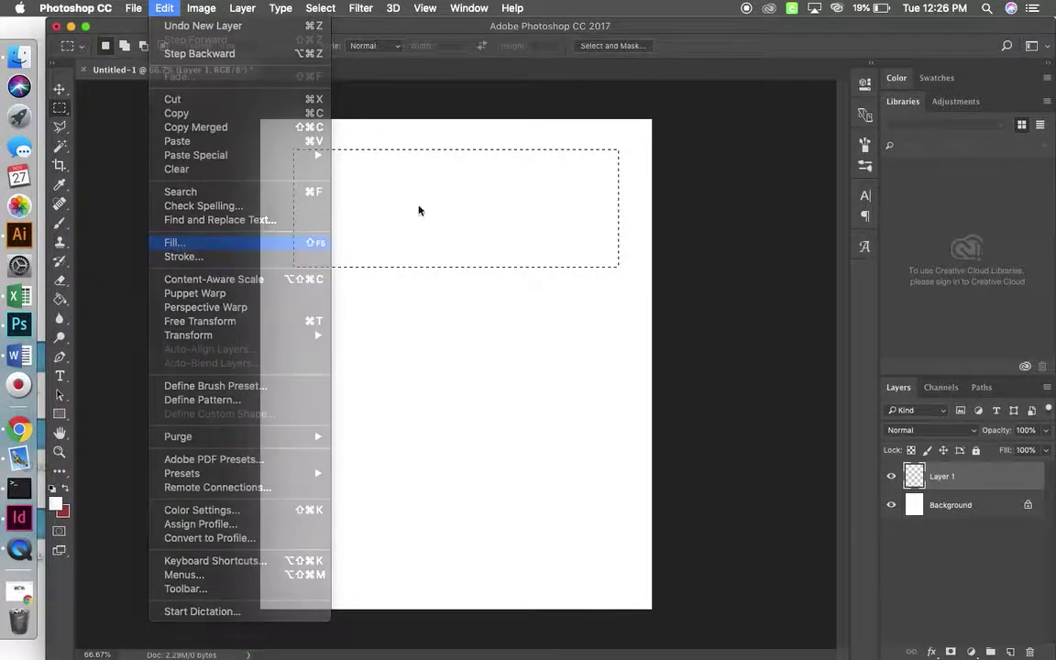
left_click(609, 238)
key("m")
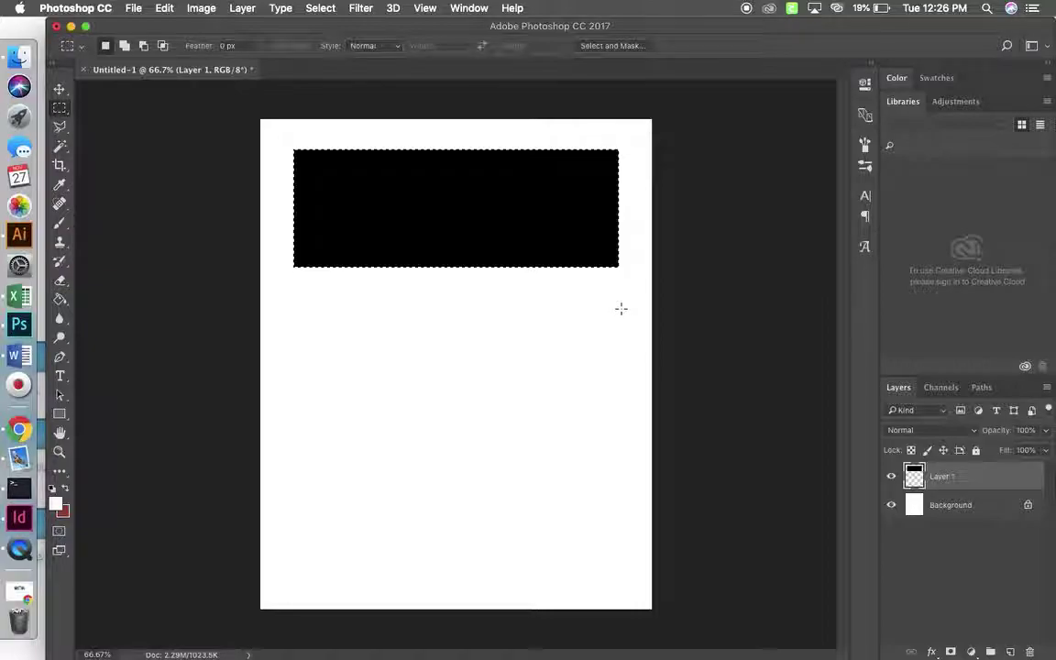
left_click(58, 89)
Lower the black rectangle slightly and set a 316 px brush, undoing a stray white dab.
left_click_drag(414, 207, 417, 222)
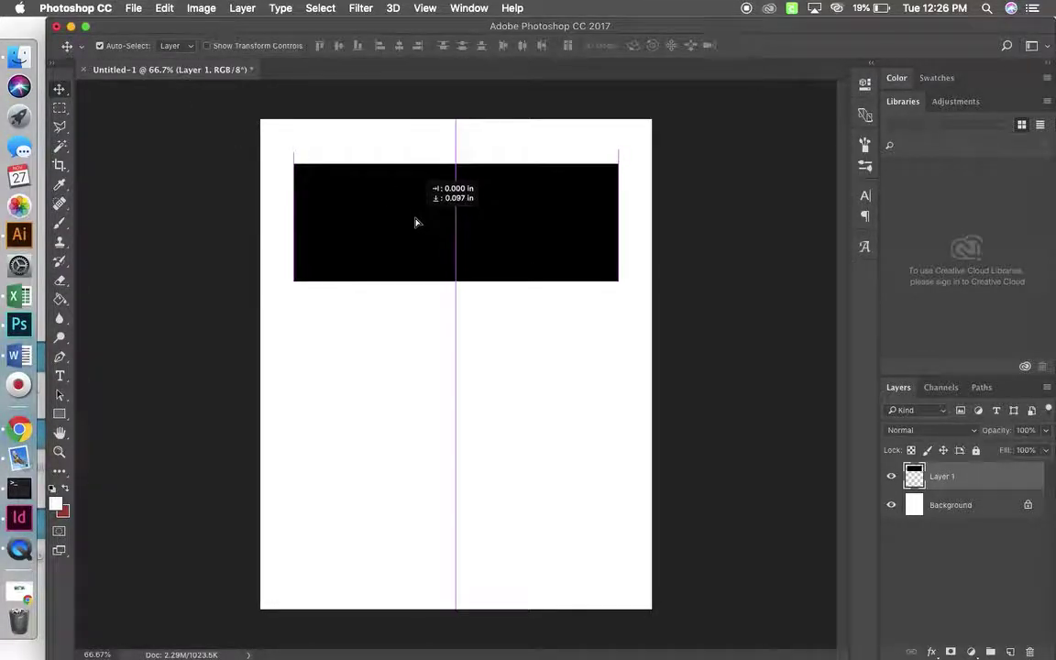
left_click(59, 223)
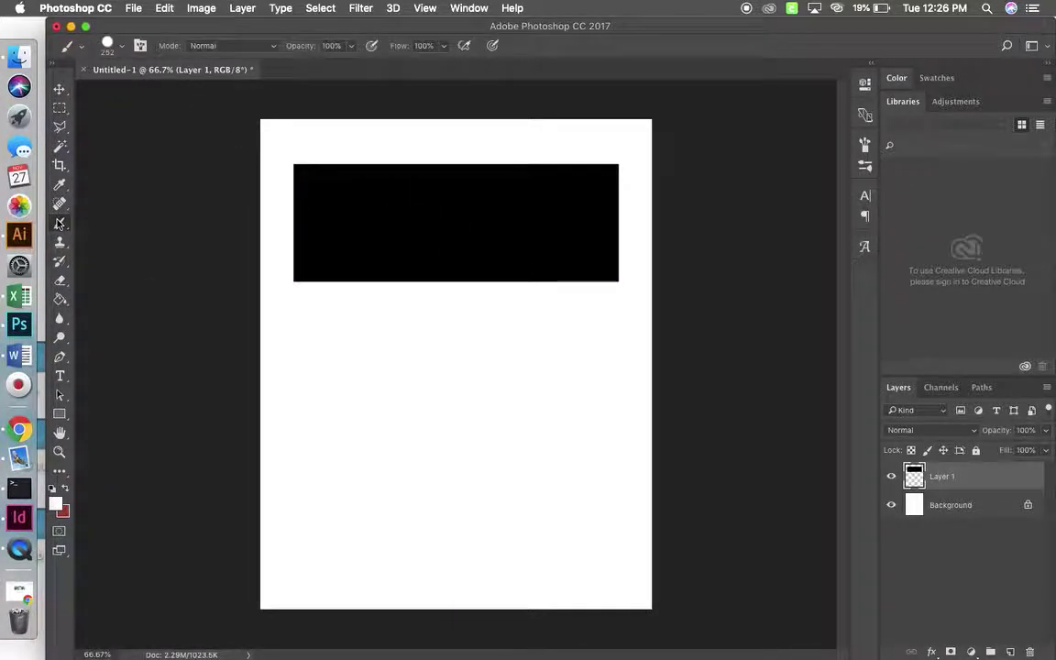
left_click(123, 48)
left_click_drag(201, 92, 203, 91)
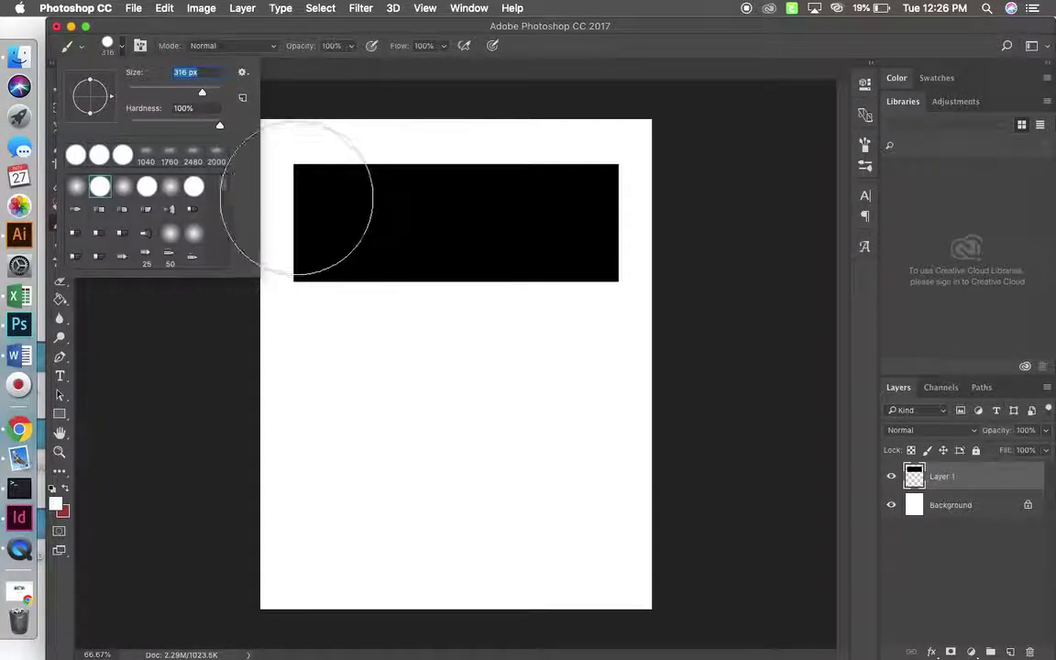
key("Return")
left_click(342, 220)
left_click(164, 7)
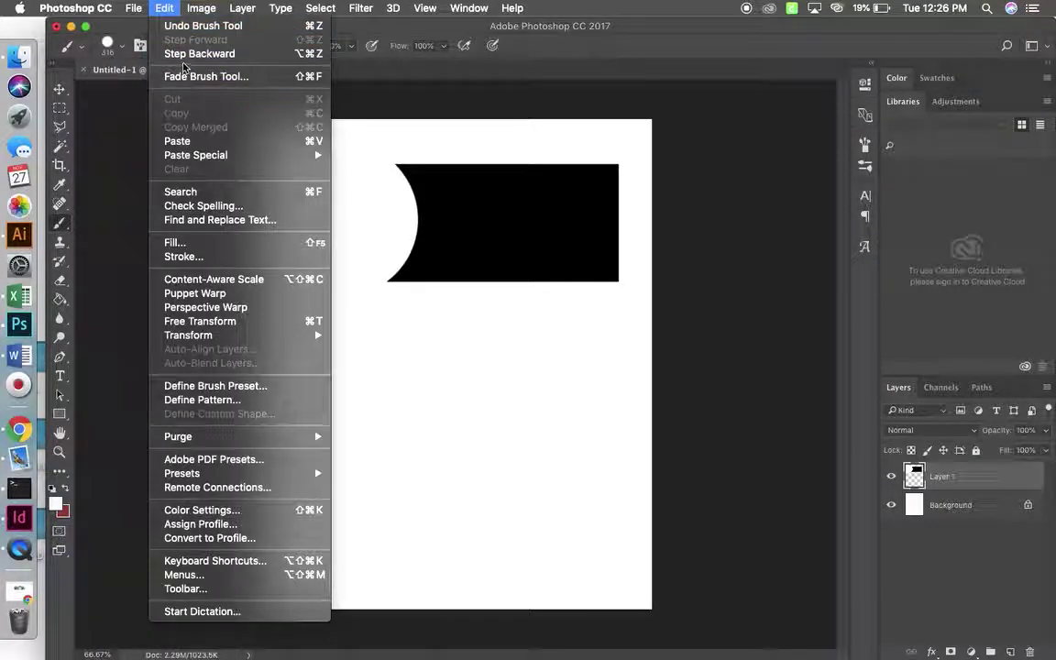
left_click(188, 53)
Set the foreground to black and paint four overlapping circles along the rectangle.
left_click(57, 503)
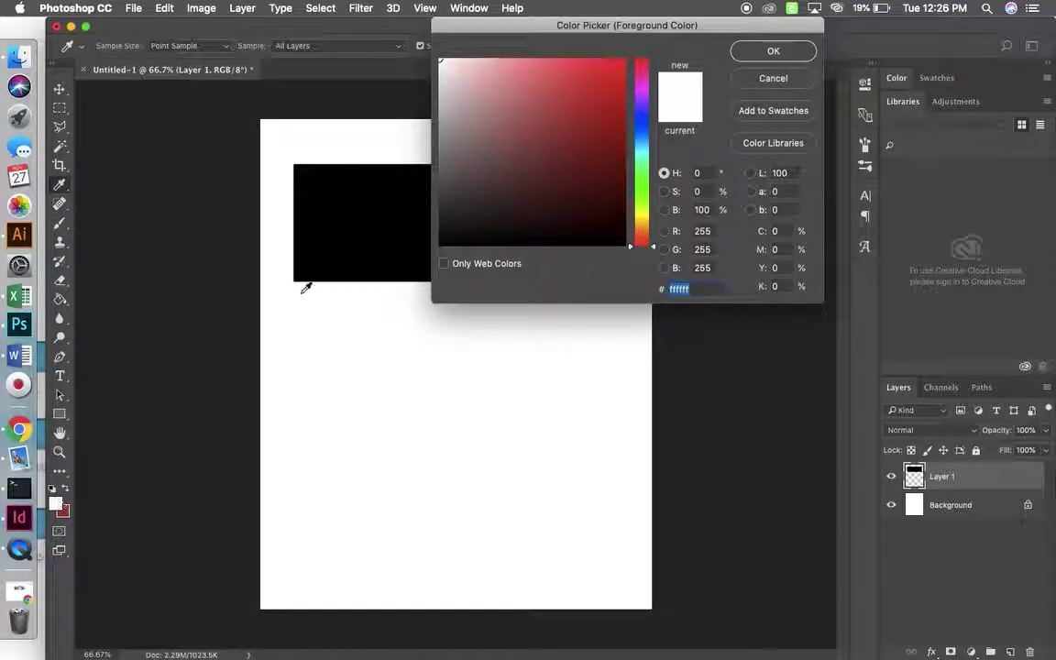
left_click(350, 248)
left_click(761, 48)
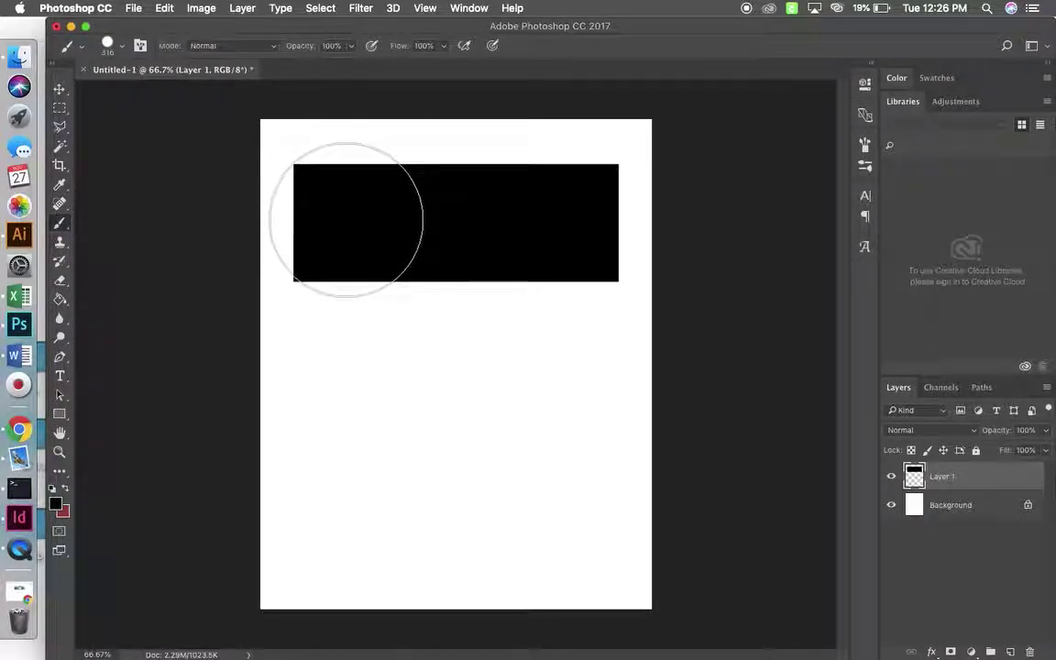
left_click(341, 223)
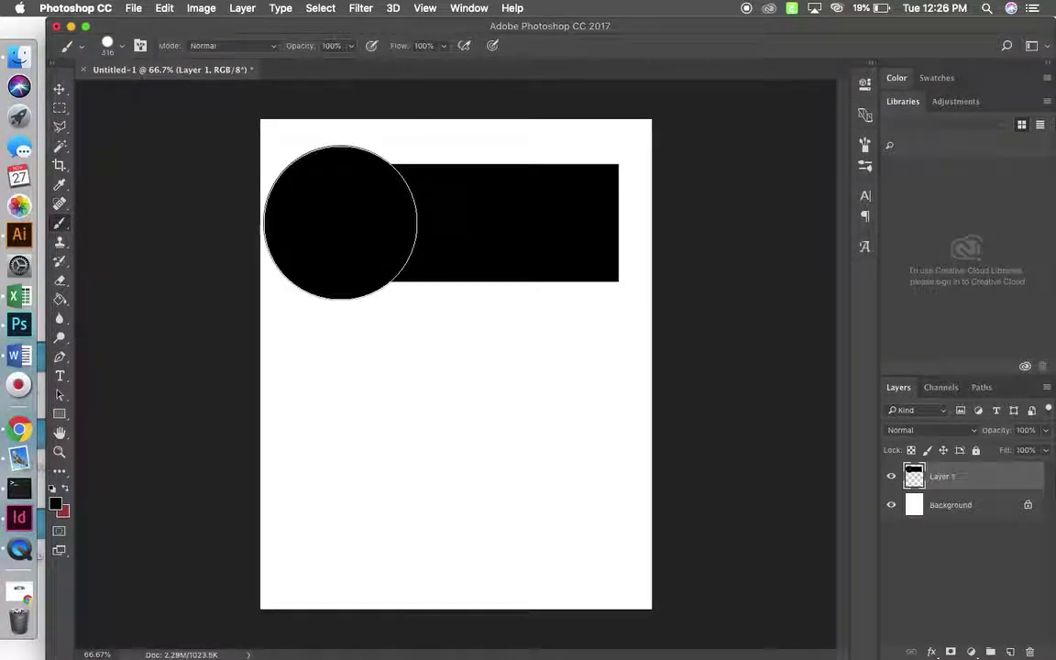
left_click(414, 229)
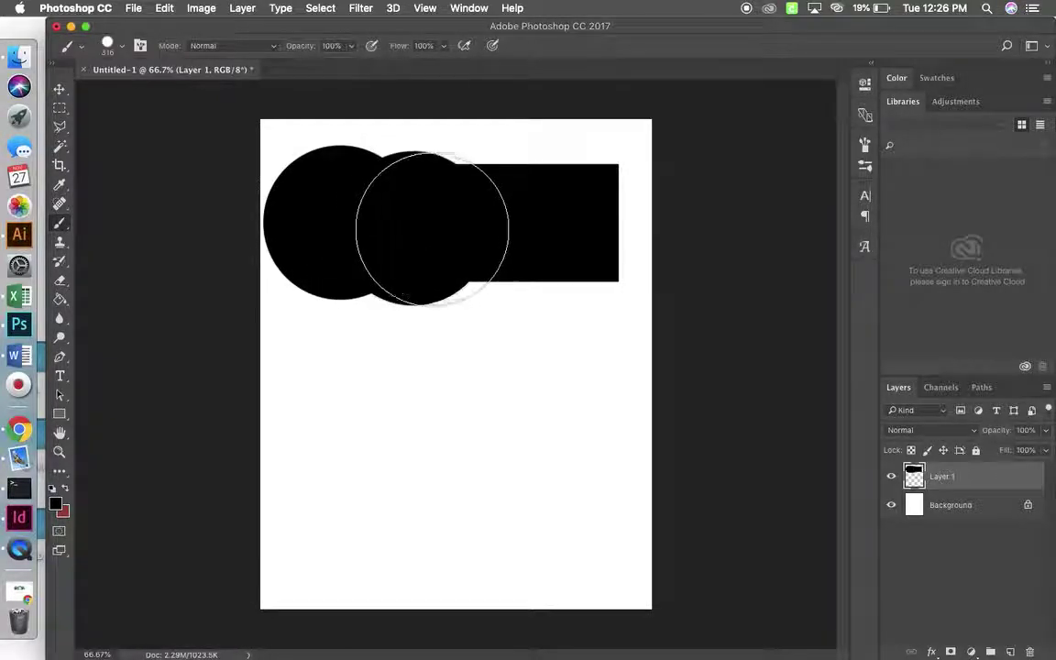
left_click(488, 231)
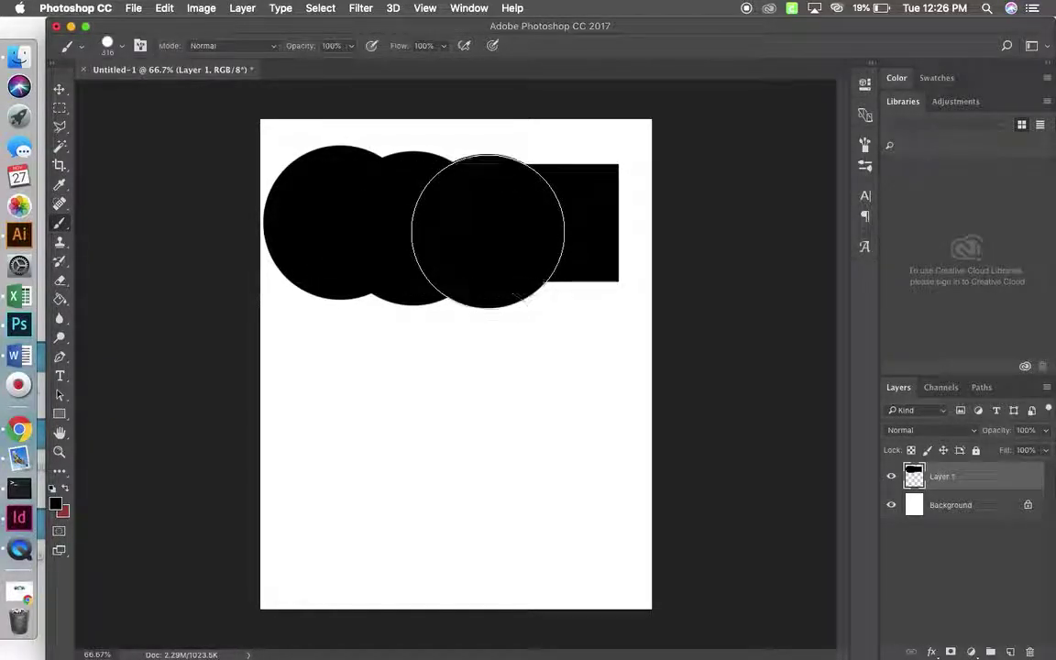
left_click(569, 224)
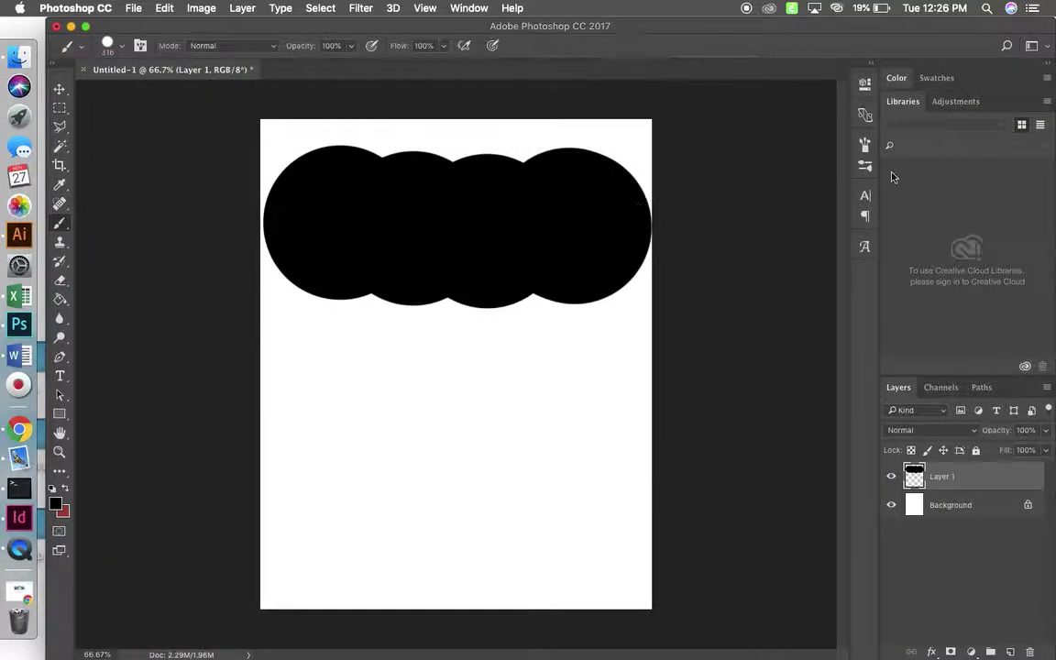
Scale the row of circles down to about 70% and reposition it.
key("ctrl+t")
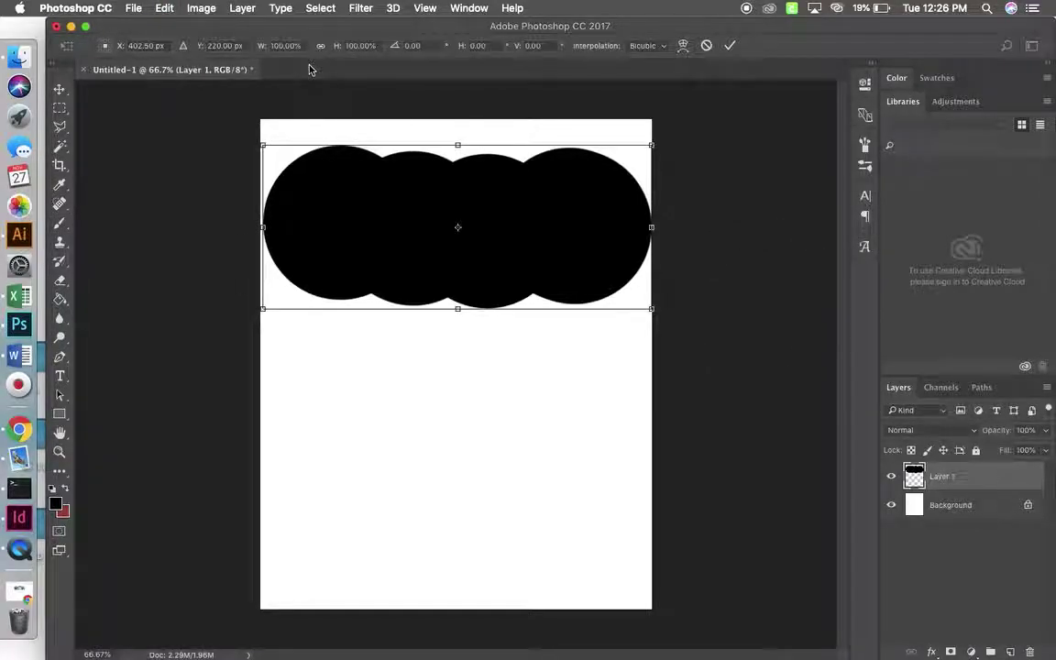
left_click_drag(263, 148, 342, 175)
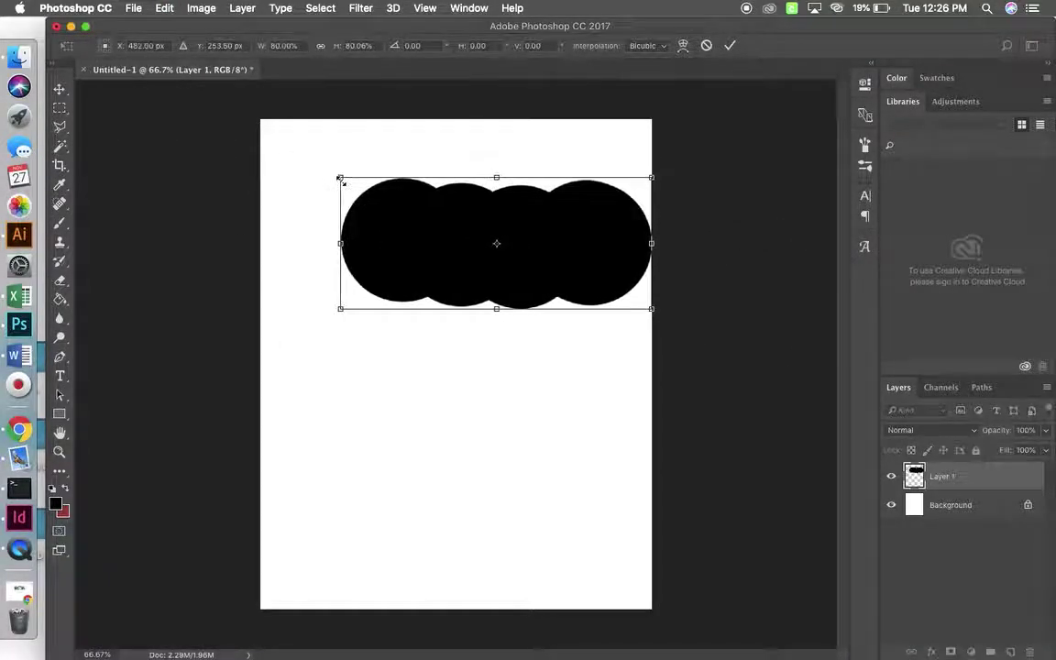
left_click_drag(463, 257, 434, 246)
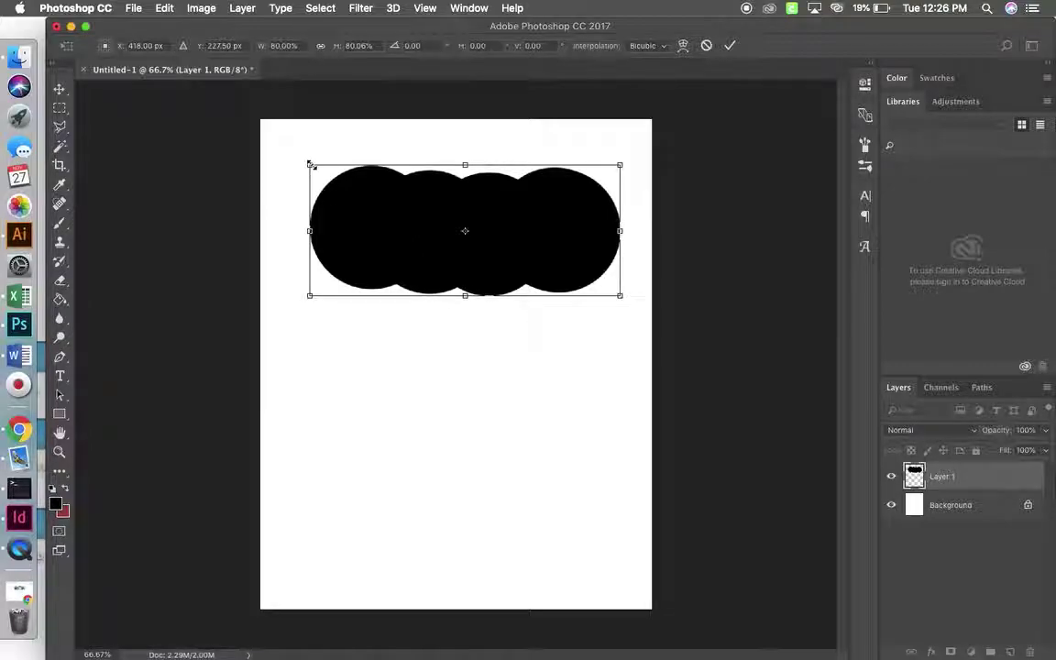
left_click_drag(311, 165, 346, 177)
left_click_drag(393, 212, 388, 208)
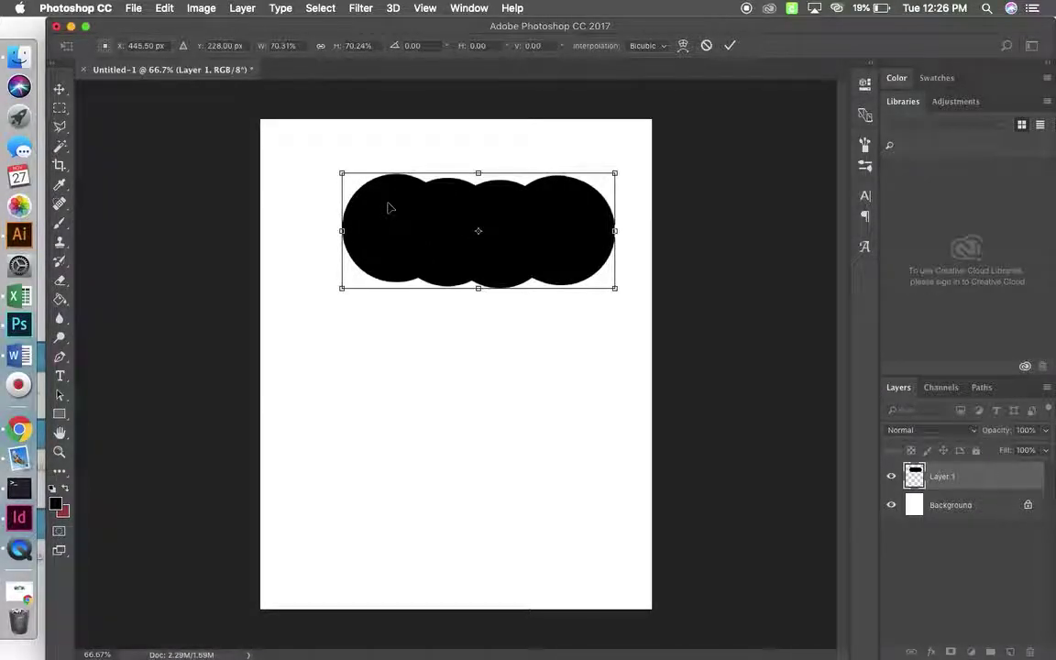
key("Return")
key("b")
On a new Layer 2, fill a tall black rectangle below the scalloped top.
left_click(243, 8)
mouse_move(249, 25)
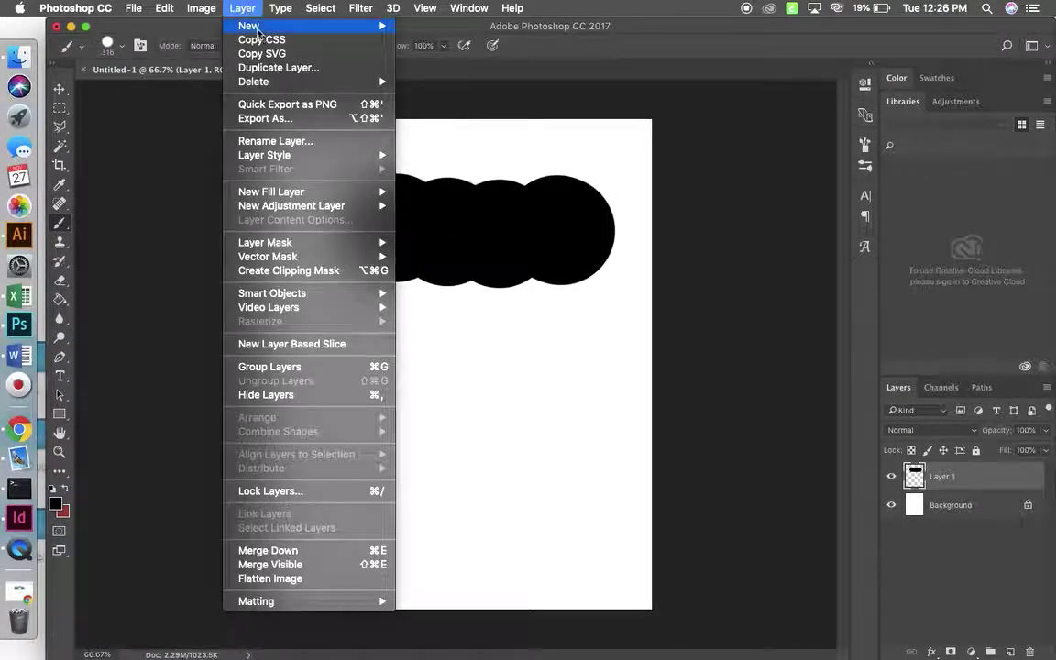
left_click(436, 31)
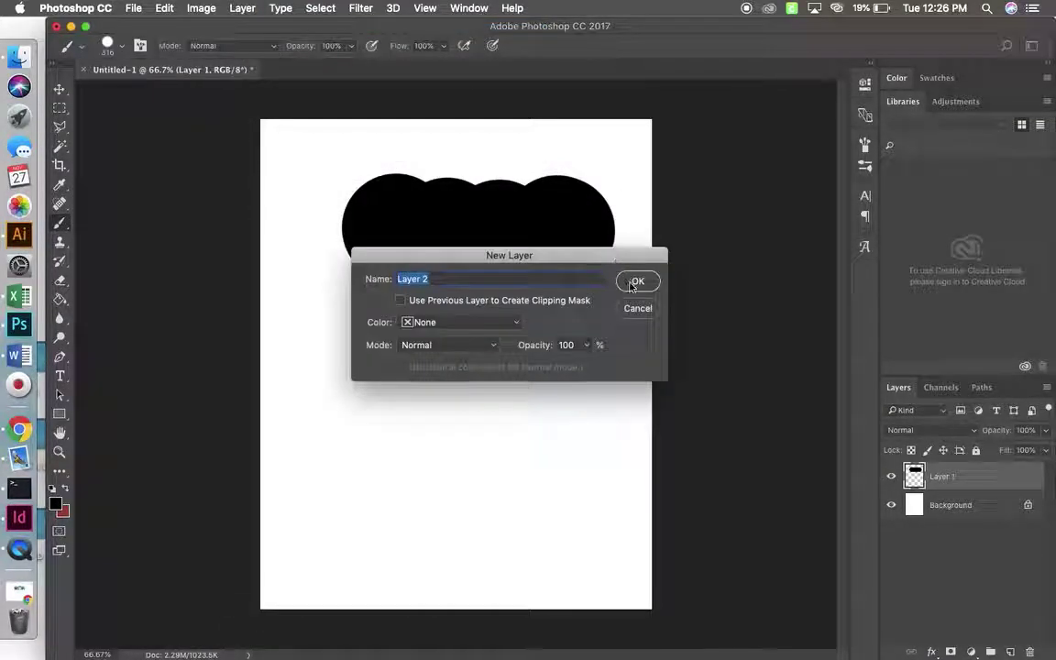
left_click(637, 281)
left_click(60, 110)
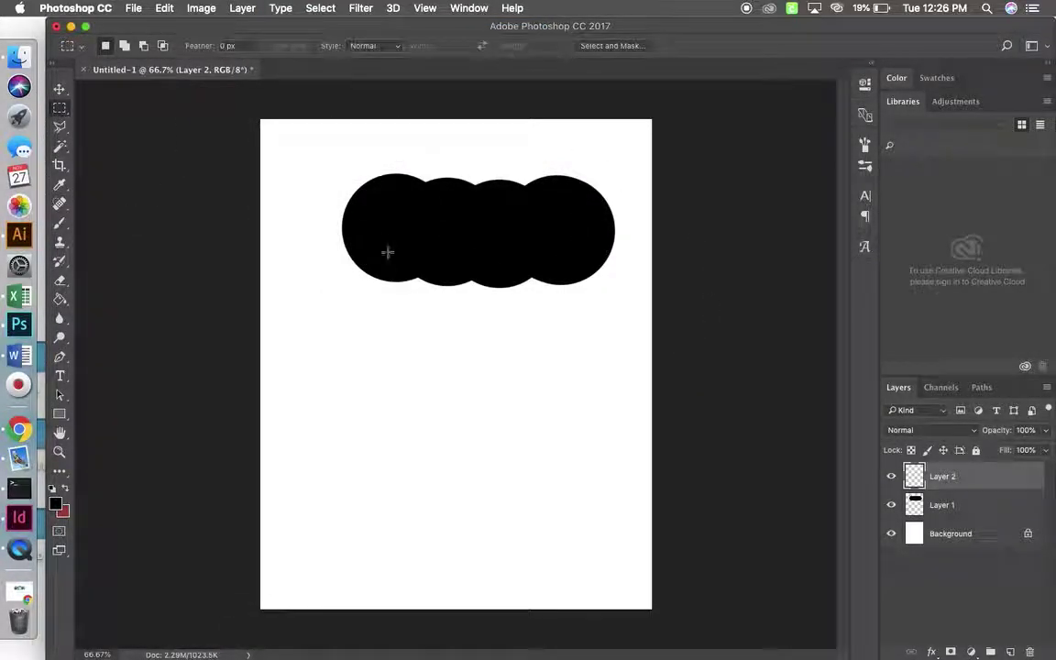
left_click_drag(379, 239, 583, 480)
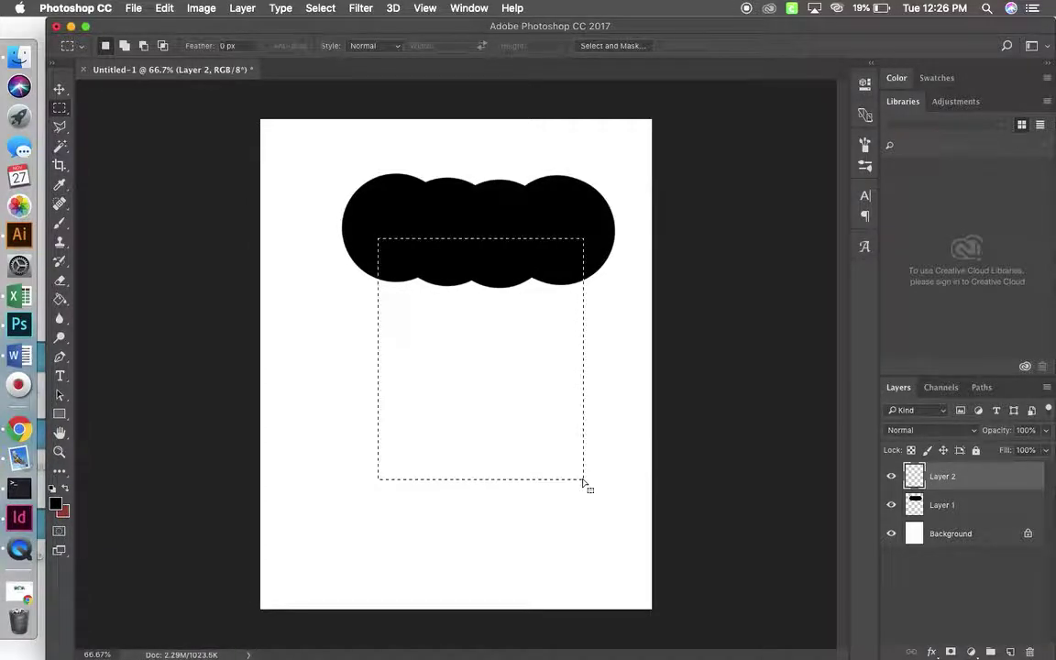
left_click(158, 8)
left_click(169, 240)
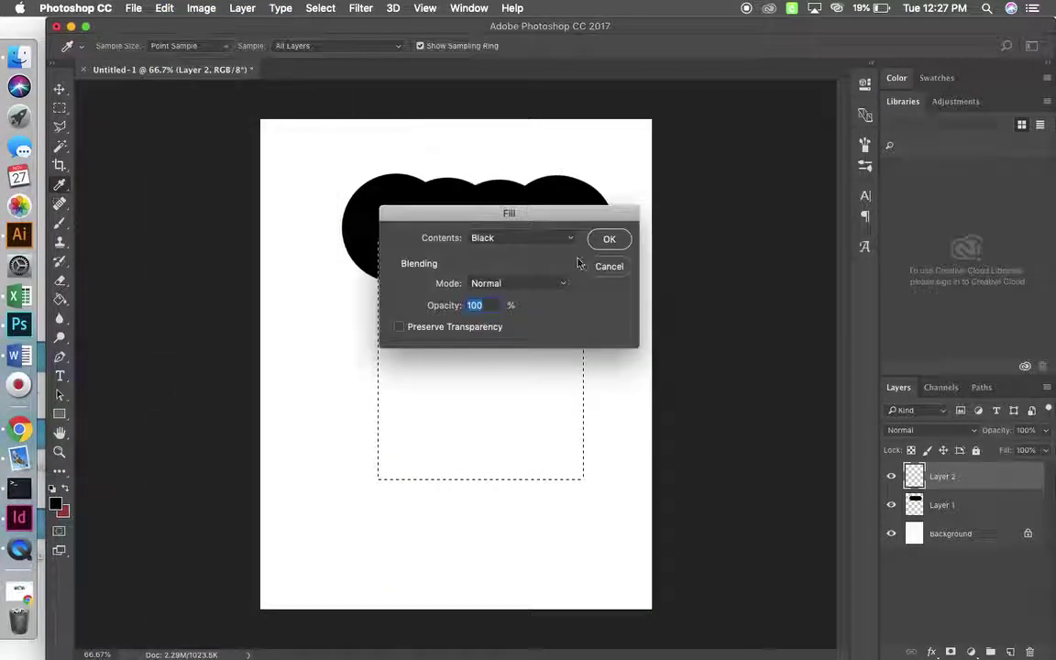
left_click(609, 238)
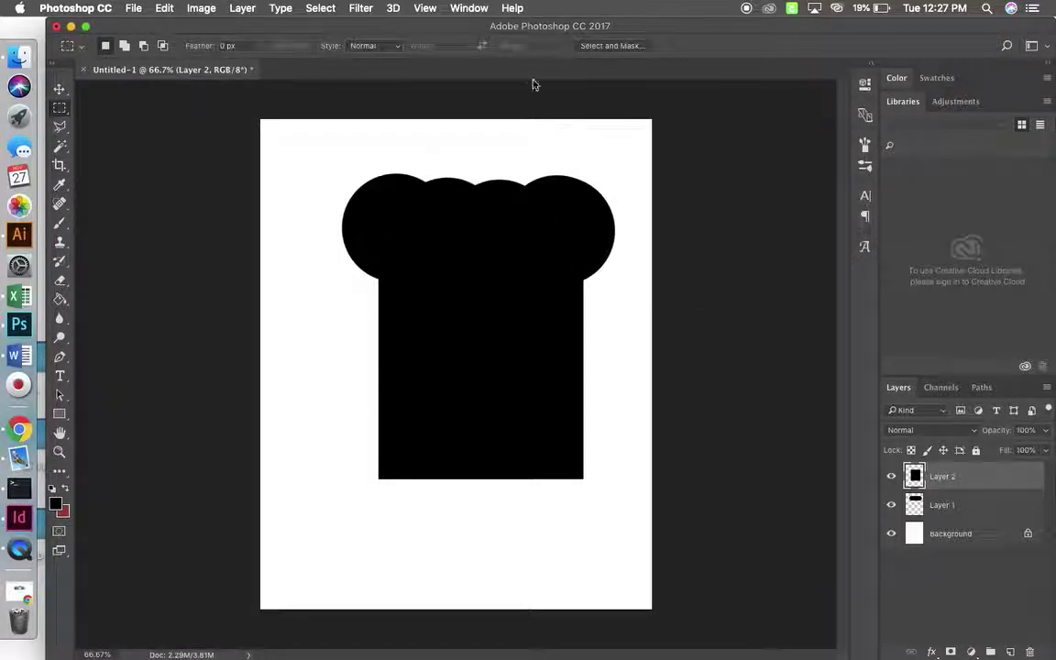
left_click(256, 8)
mouse_move(249, 26)
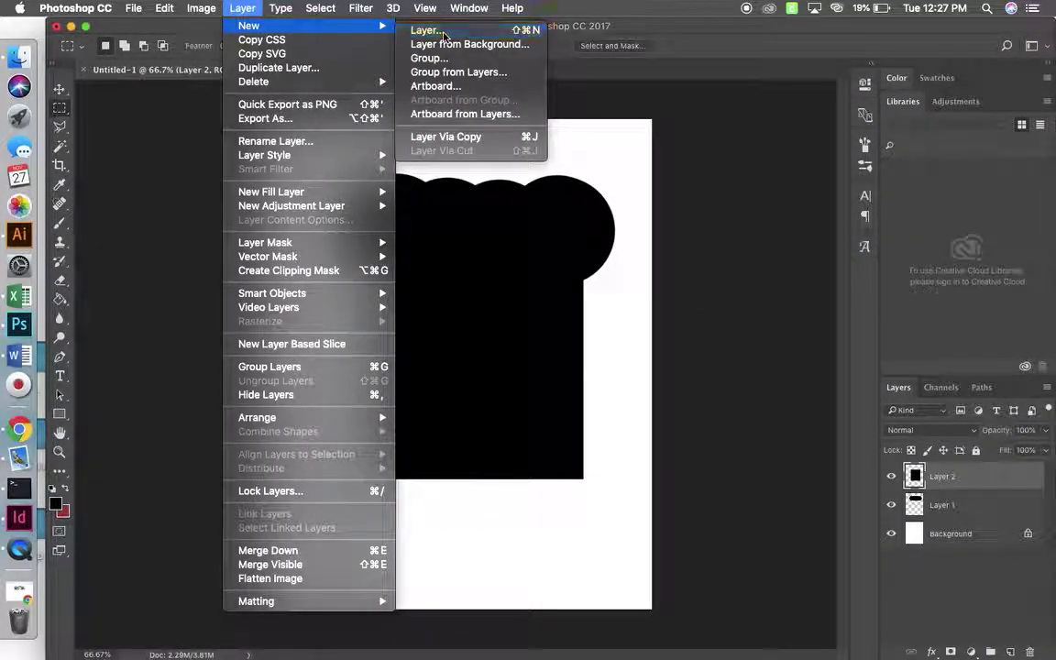
Add Layer 3 and draw a wide elliptical selection across the bottom of the leg.
left_click(424, 30)
left_click(637, 282)
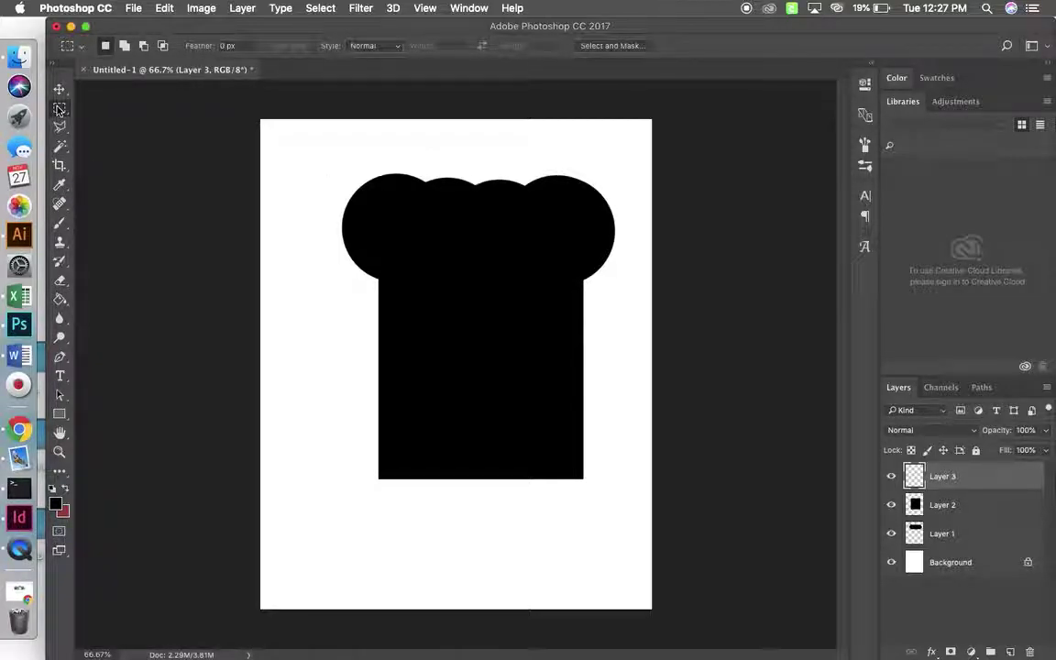
left_click_drag(60, 108, 124, 123)
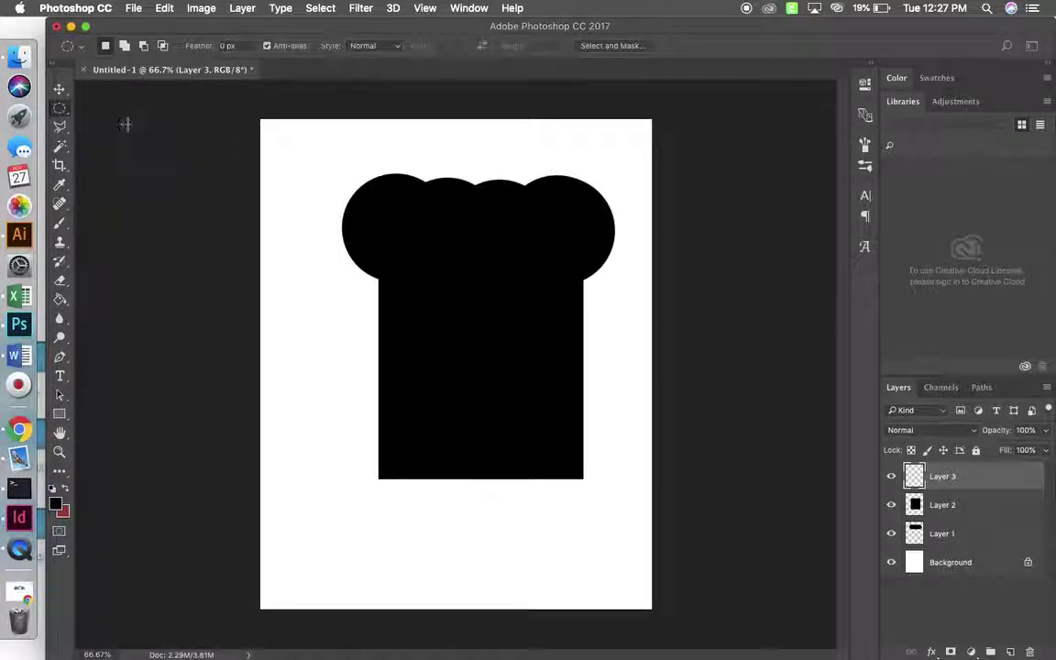
left_click_drag(294, 419, 594, 596)
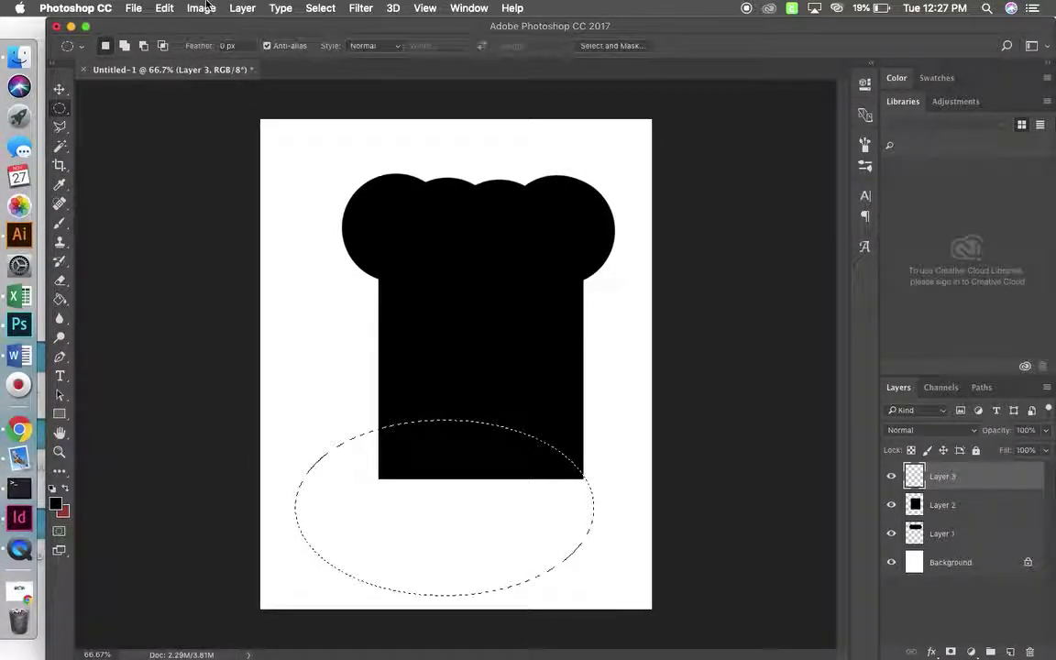
left_click(164, 8)
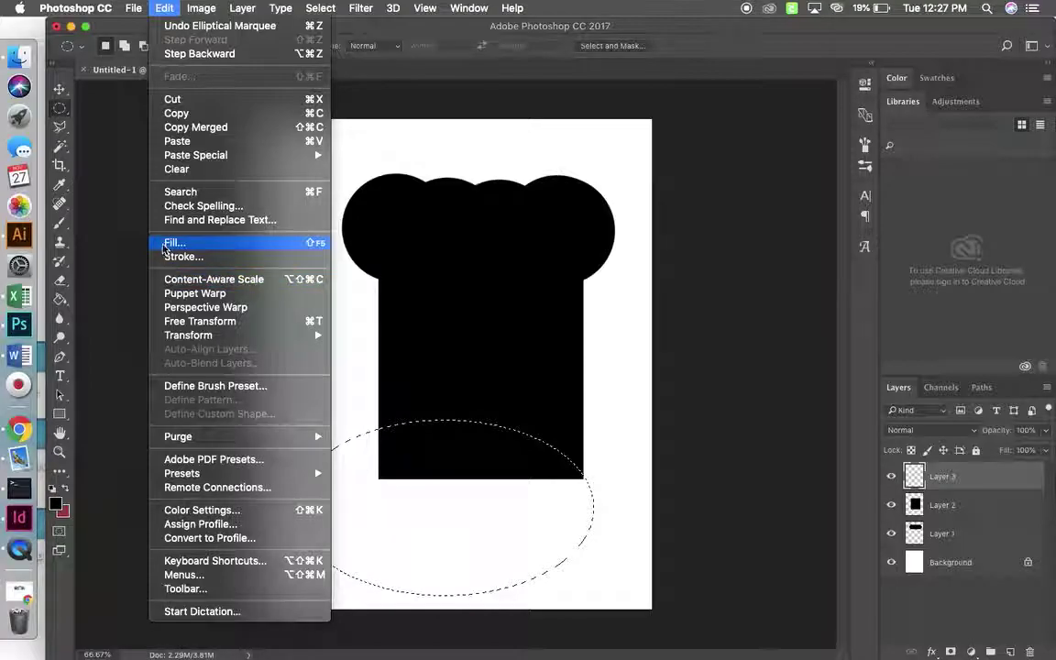
Fill the oval black, rotate it about 15°, stretch it taller and nudge it into place.
left_click(607, 238)
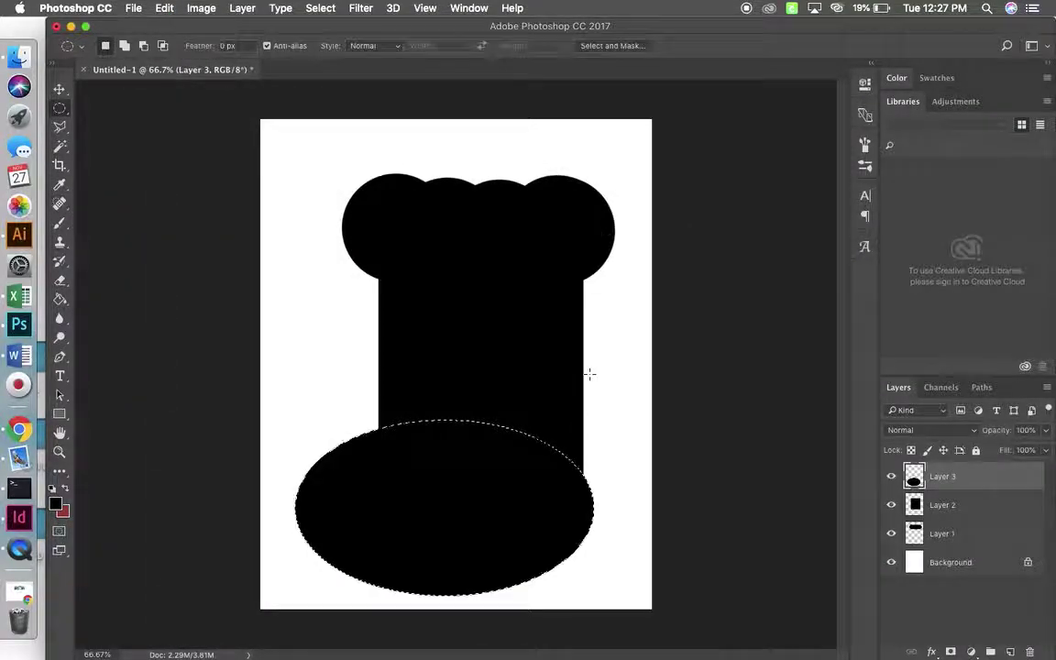
key("ctrl+t")
left_click_drag(657, 384, 587, 344)
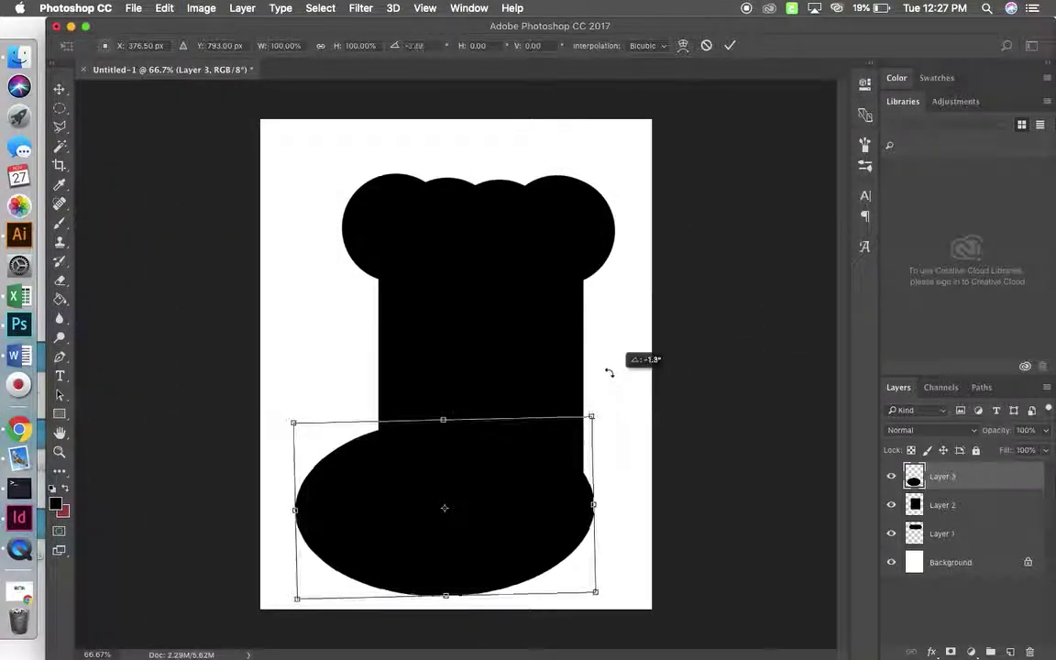
left_click_drag(480, 457, 474, 444)
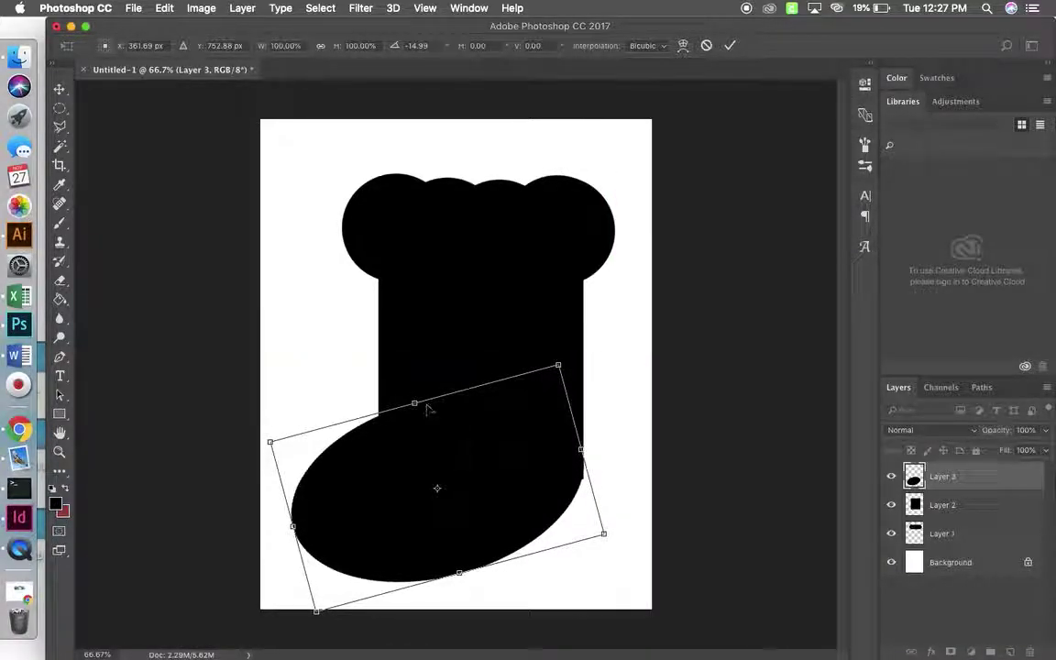
left_click_drag(416, 402, 412, 392)
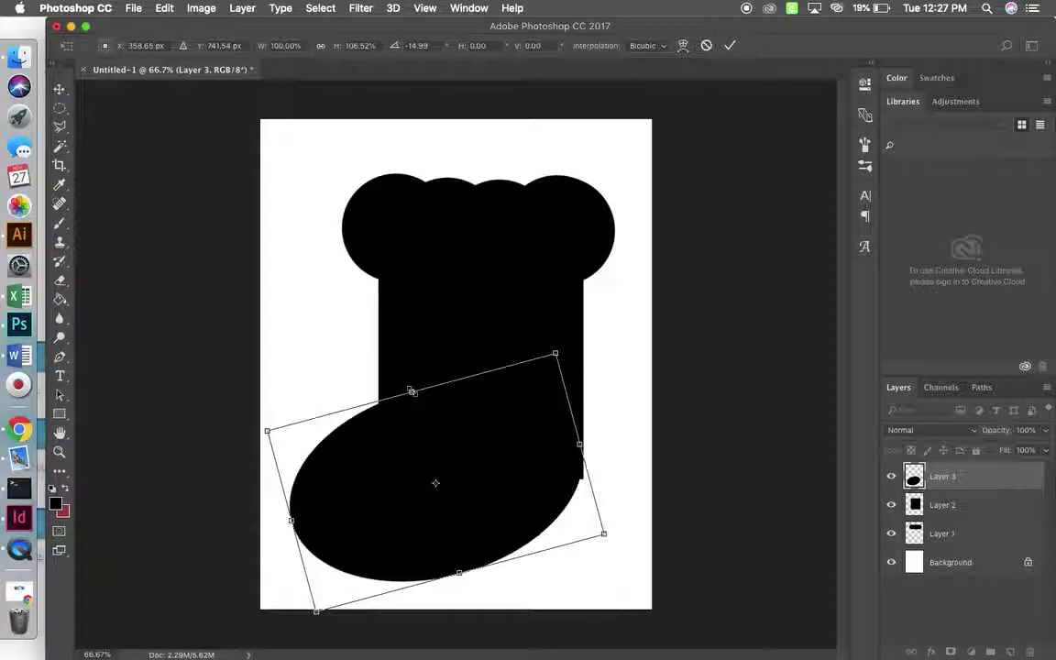
left_click_drag(439, 480, 442, 486)
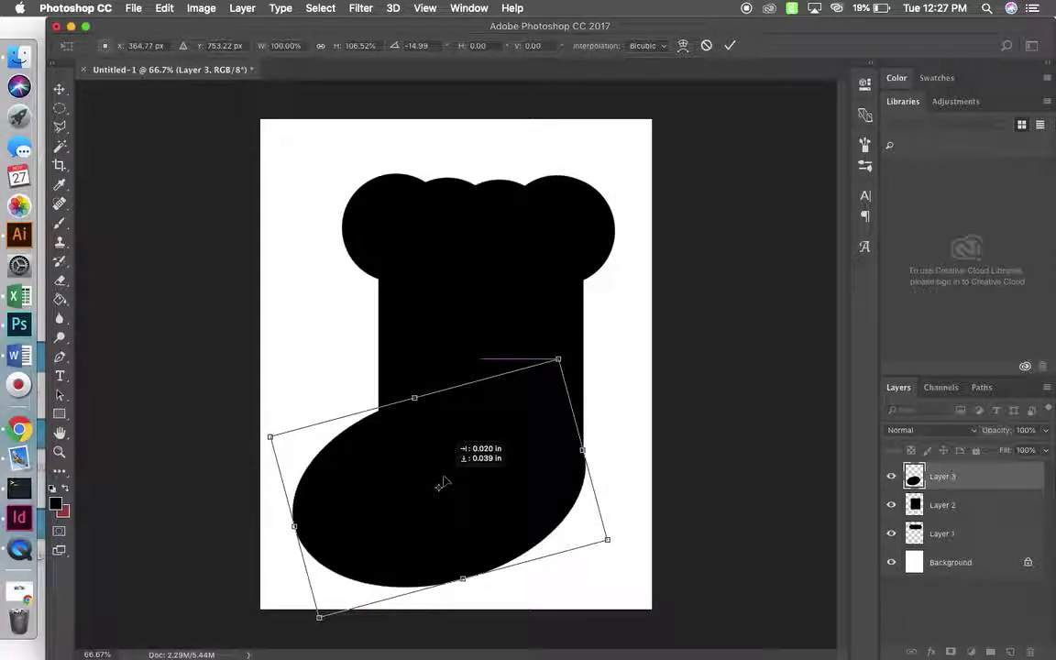
key("Return")
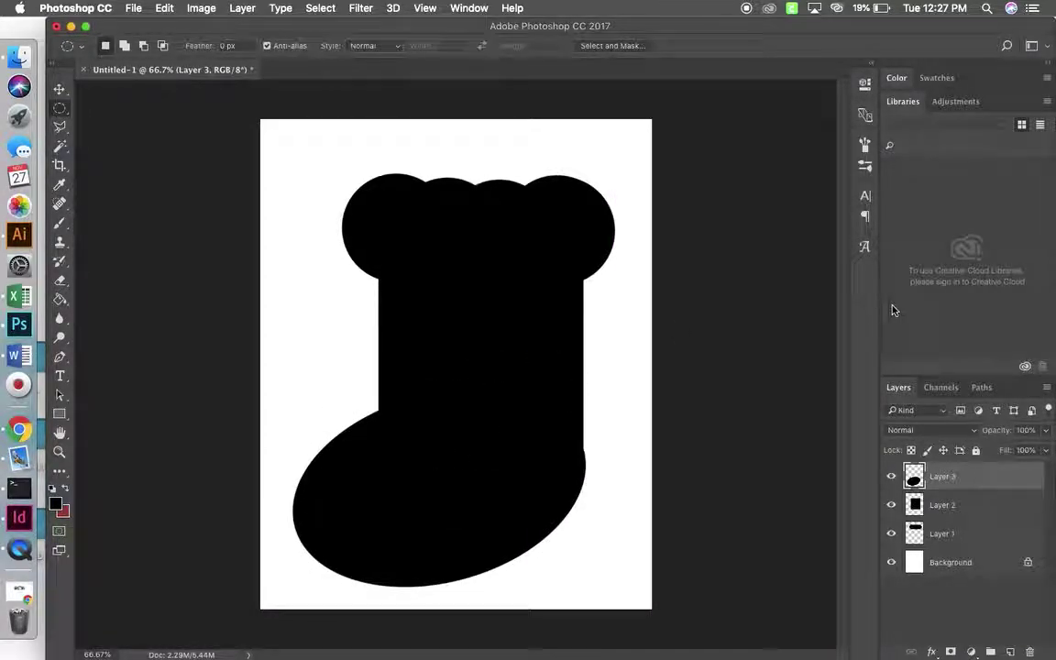
Delete the white Background layer.
left_click(964, 548)
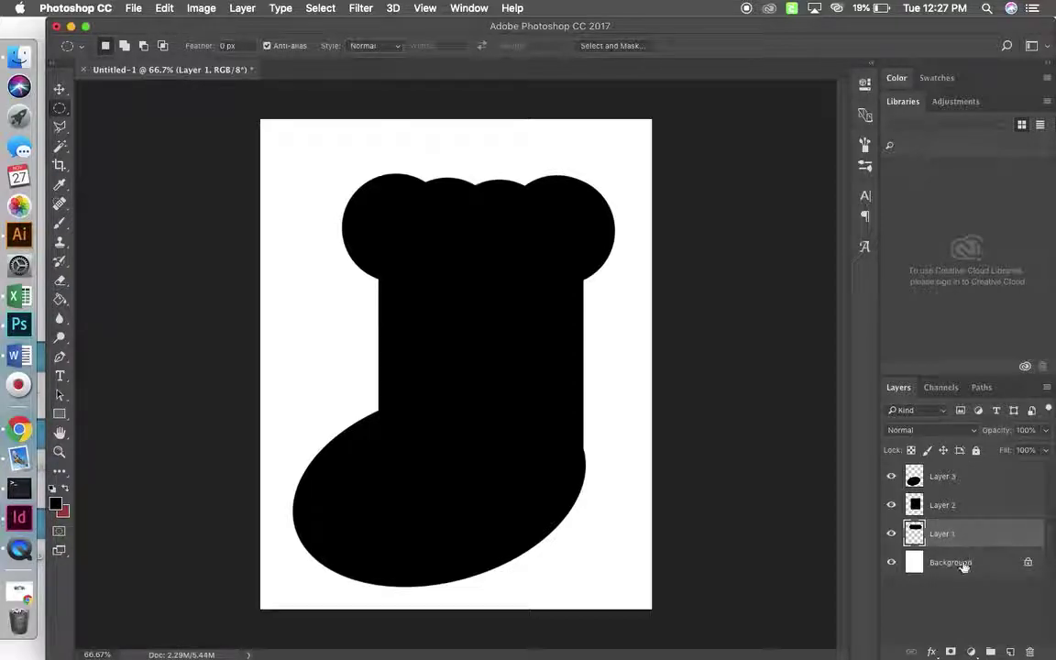
left_click(964, 565)
right_click(963, 566)
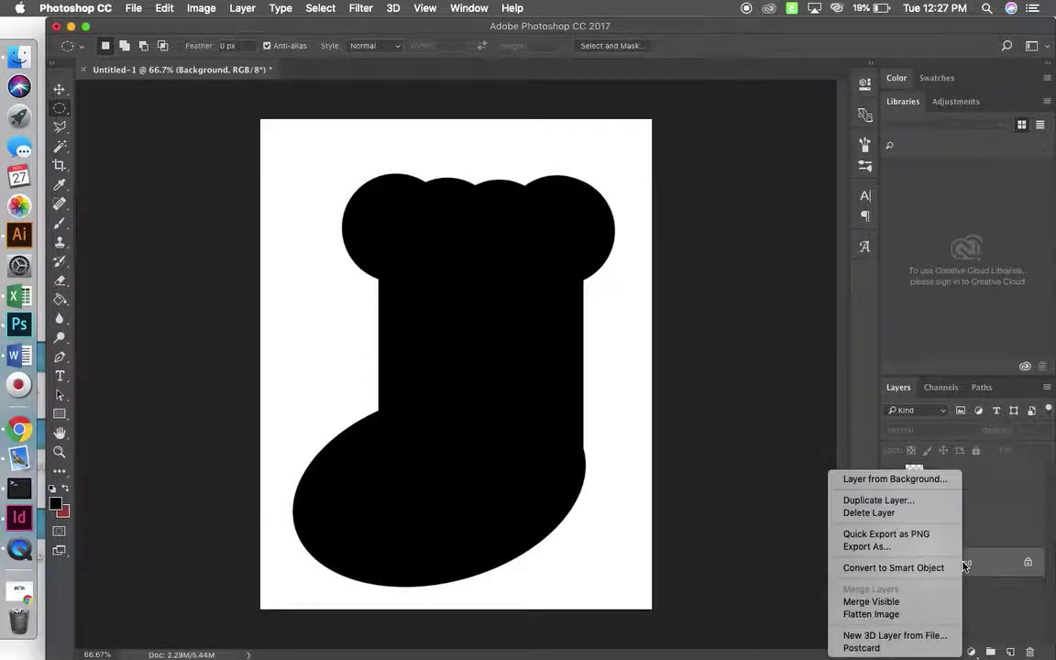
left_click(871, 515)
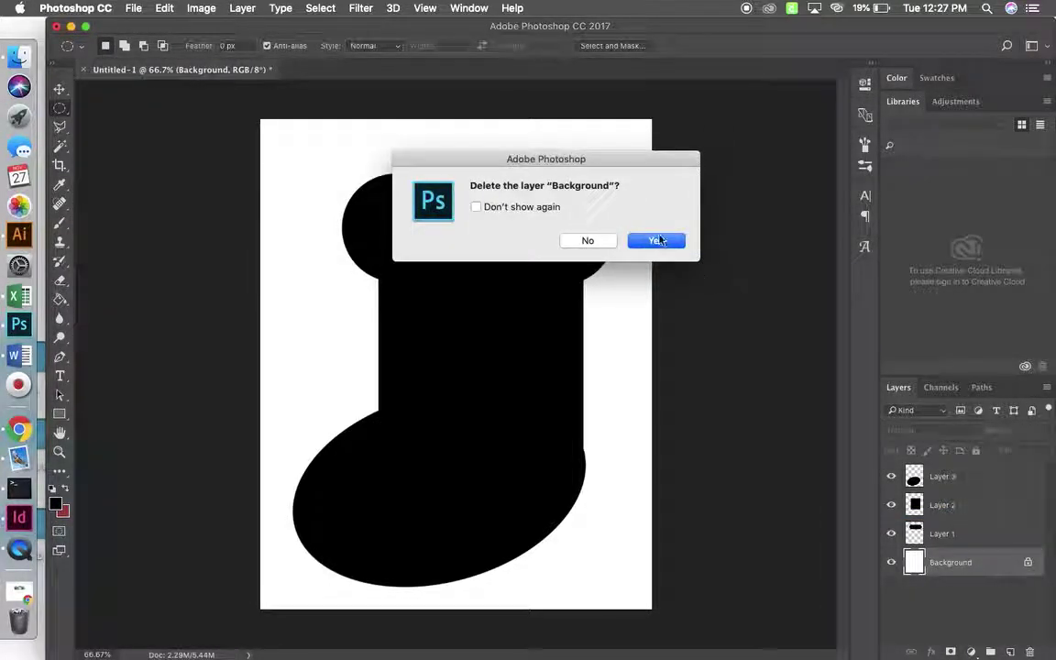
left_click(658, 240)
Merge all visible stocking layers into a single Layer 3.
left_click(965, 474)
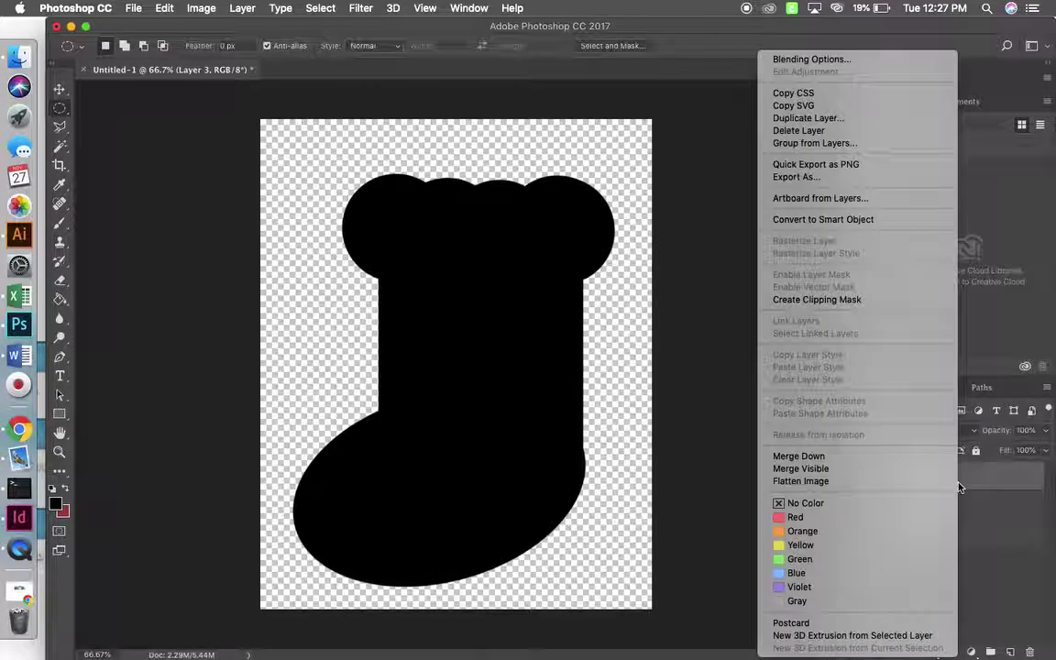
right_click(959, 486)
left_click(887, 472)
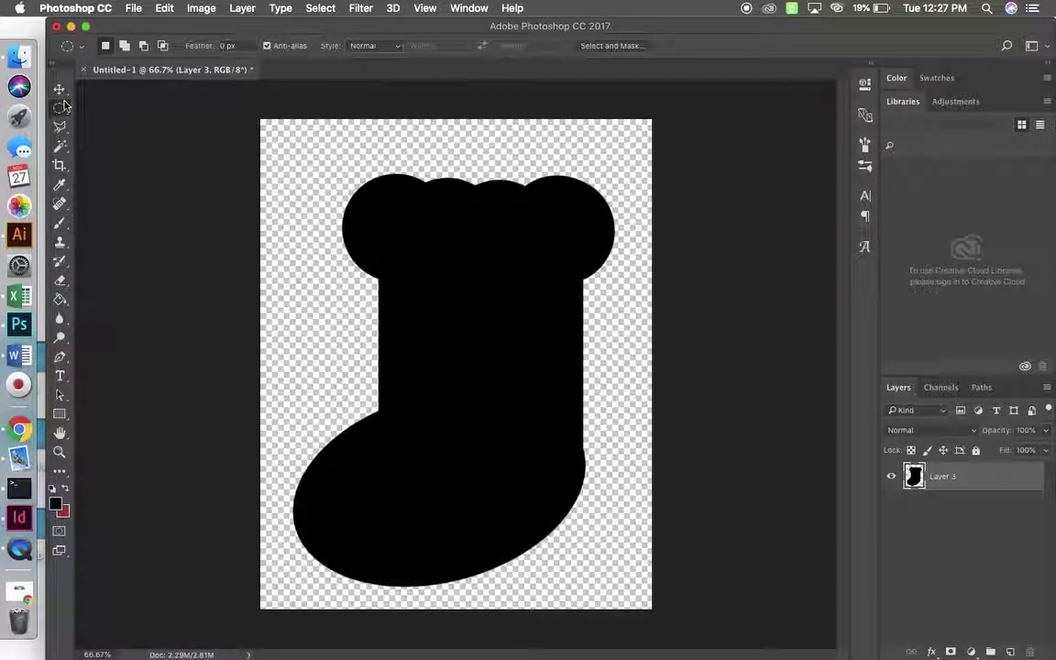
left_click(59, 147)
Magic-wand select the stocking and delete its black fill.
left_click(463, 283)
left_click(242, 8)
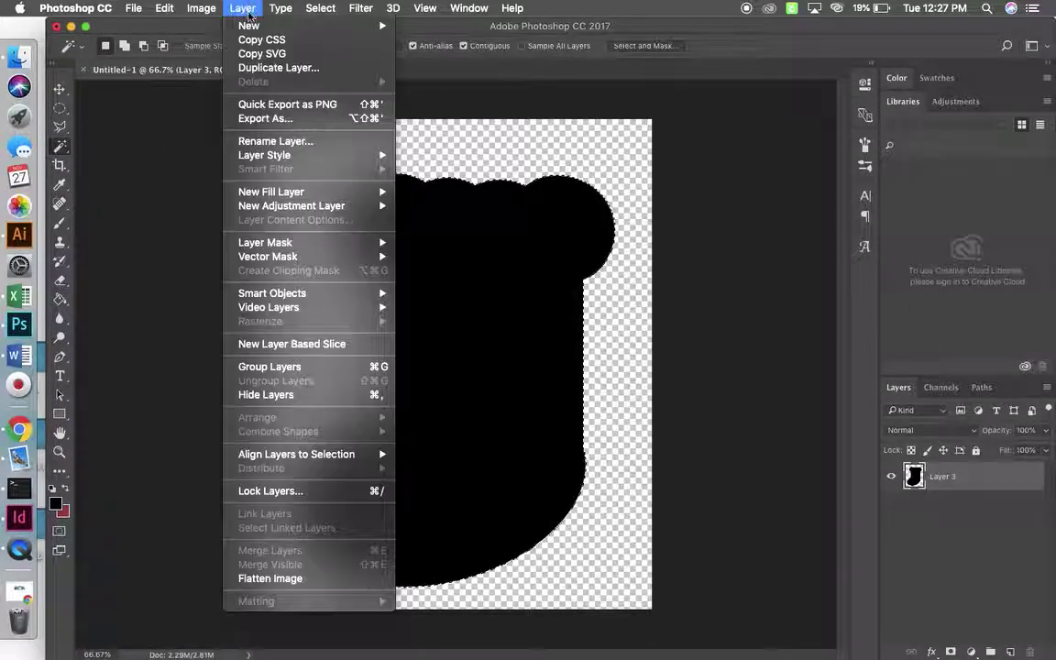
left_click(179, 135)
key("Delete")
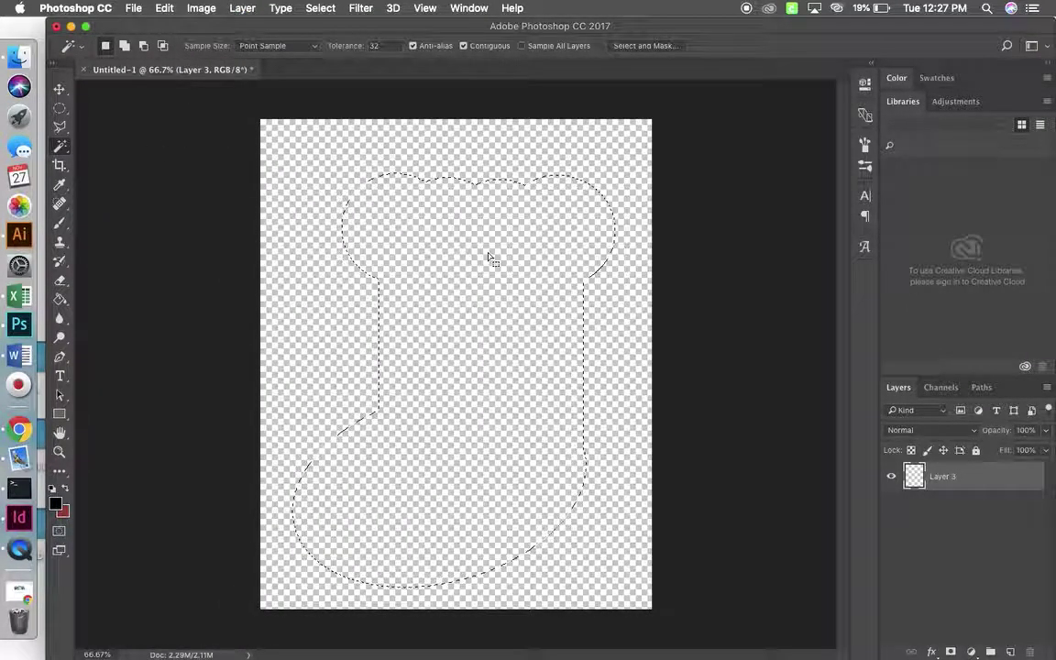
Stroke the selection with a black outline and deselect.
left_click(164, 8)
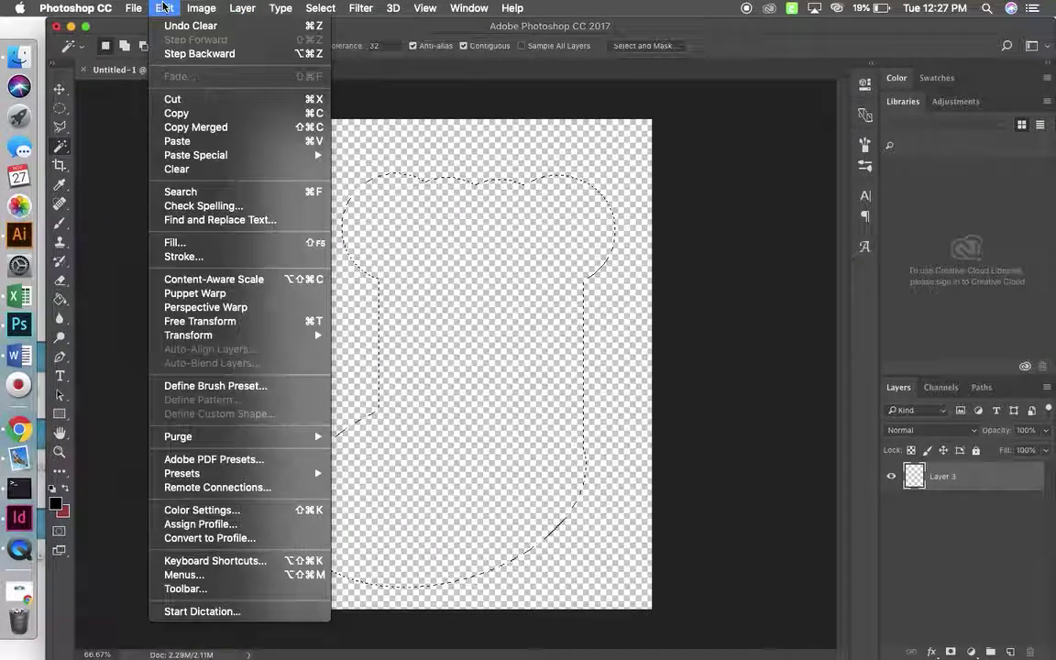
left_click(203, 261)
left_click(592, 242)
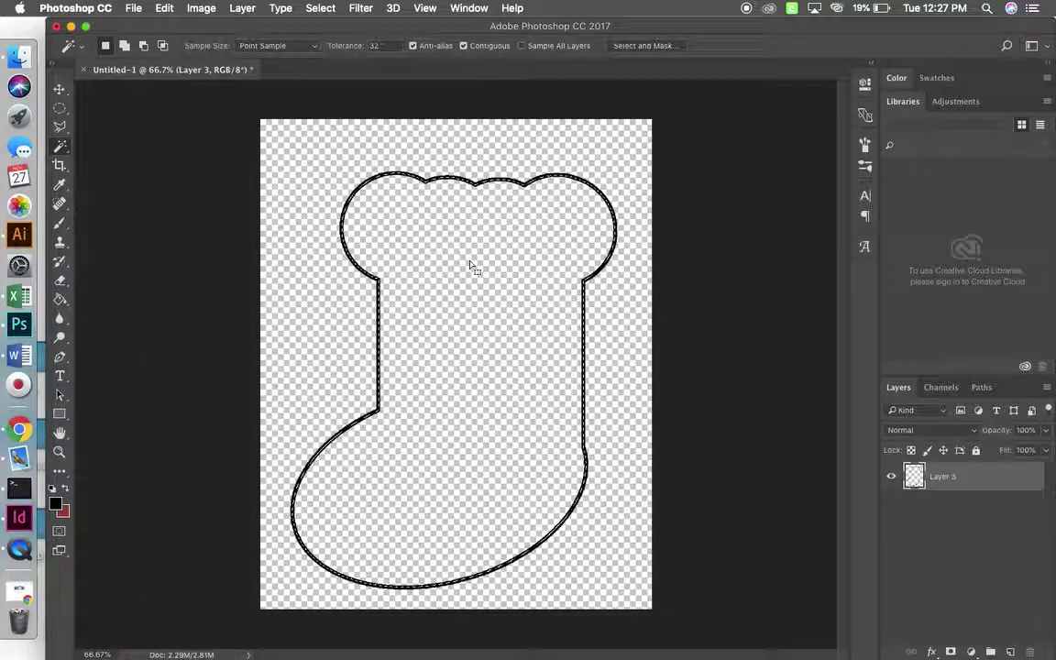
key("super+d")
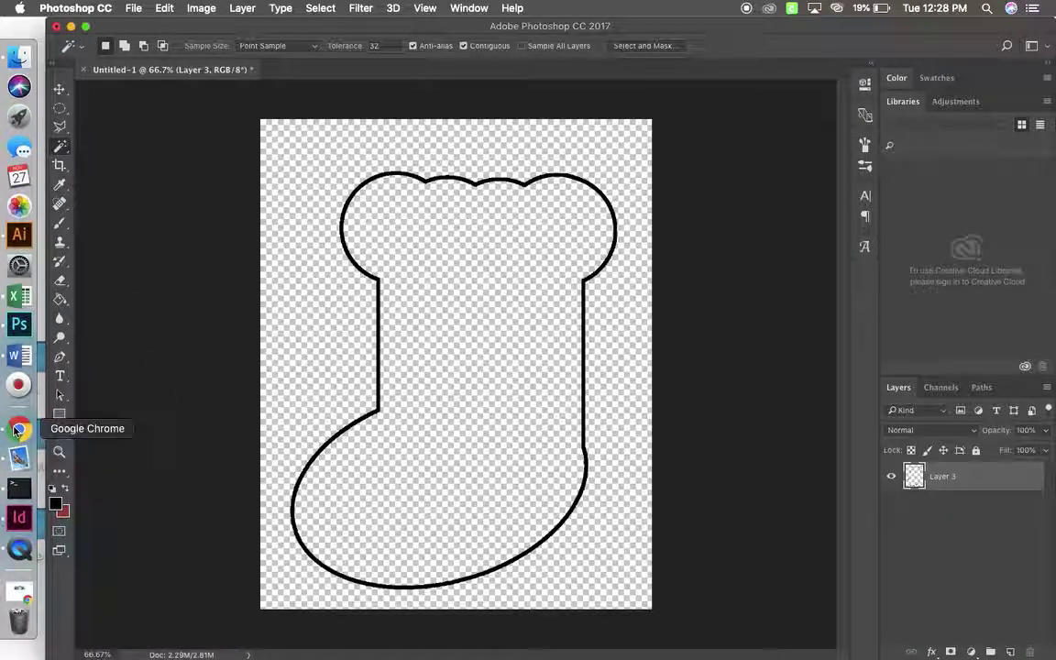
left_click(17, 430)
Search Google Images for 'plaid background'.
left_click(427, 323)
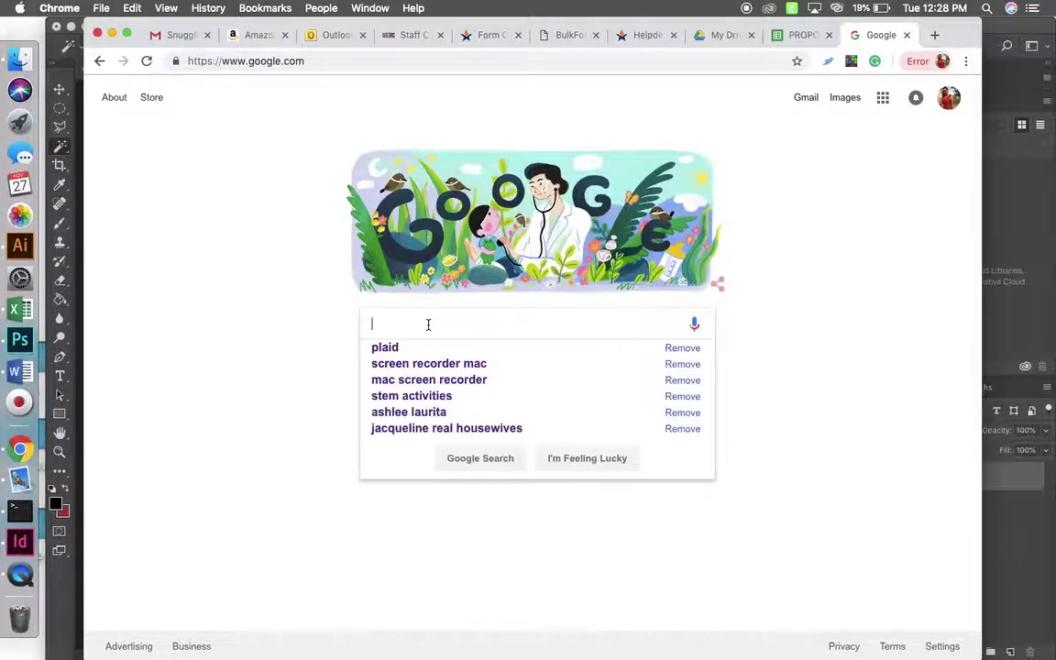
type("Plaid ")
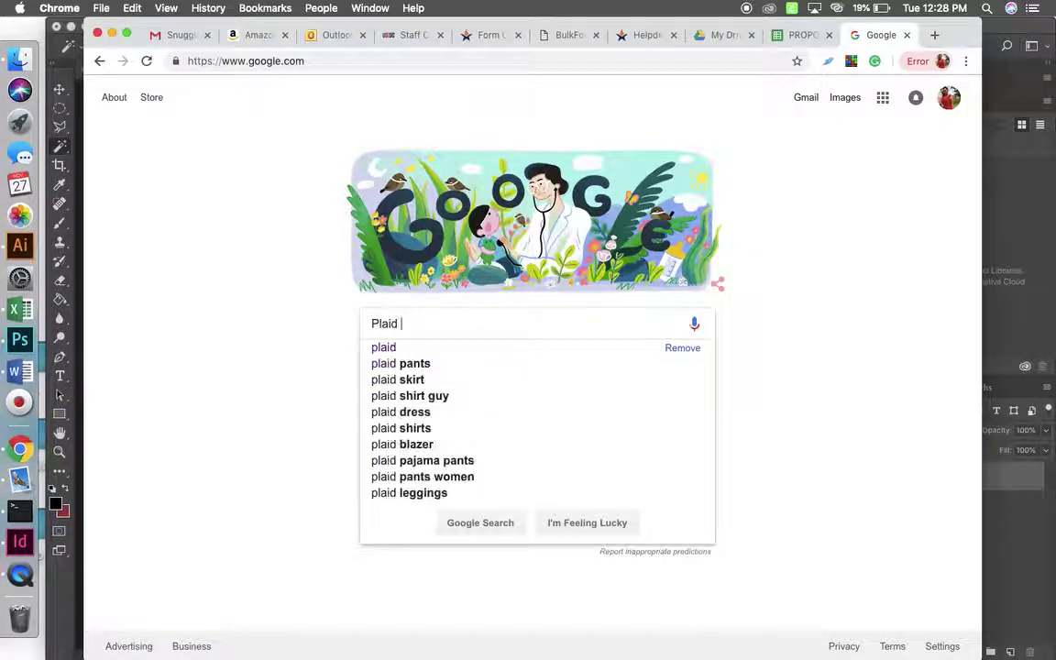
type("ba")
key("Down")
key("Return")
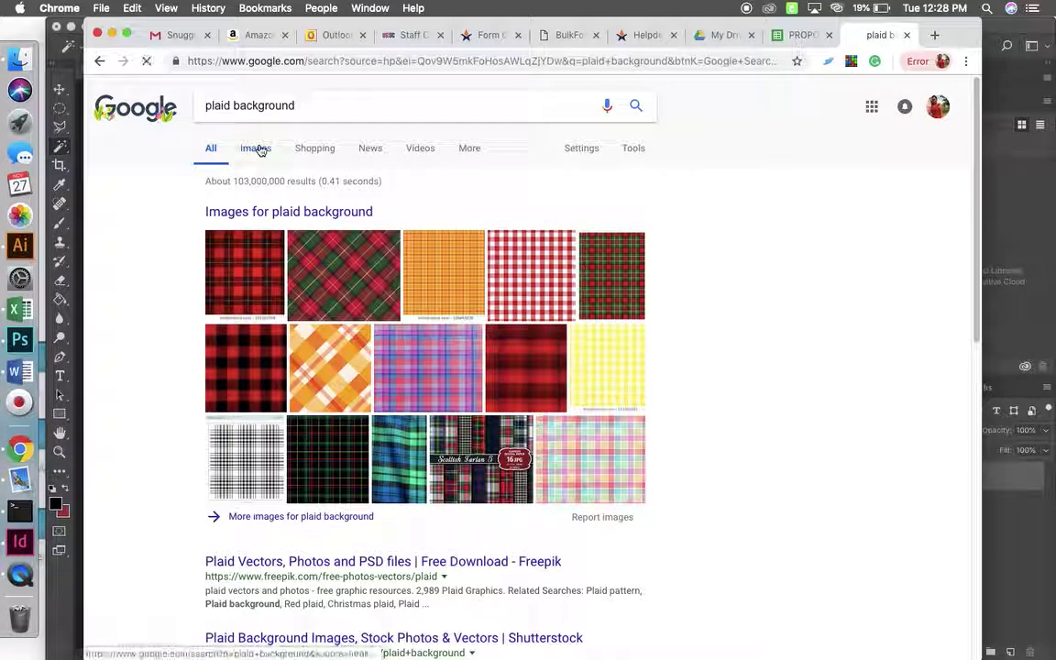
left_click(258, 148)
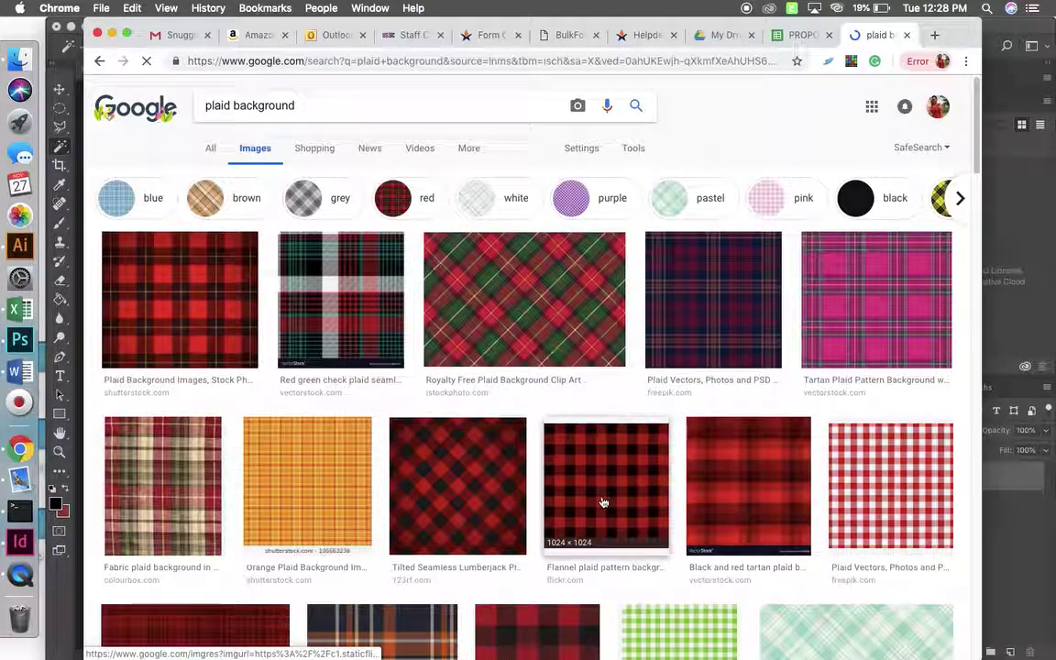
scroll(604, 502, "down", 5)
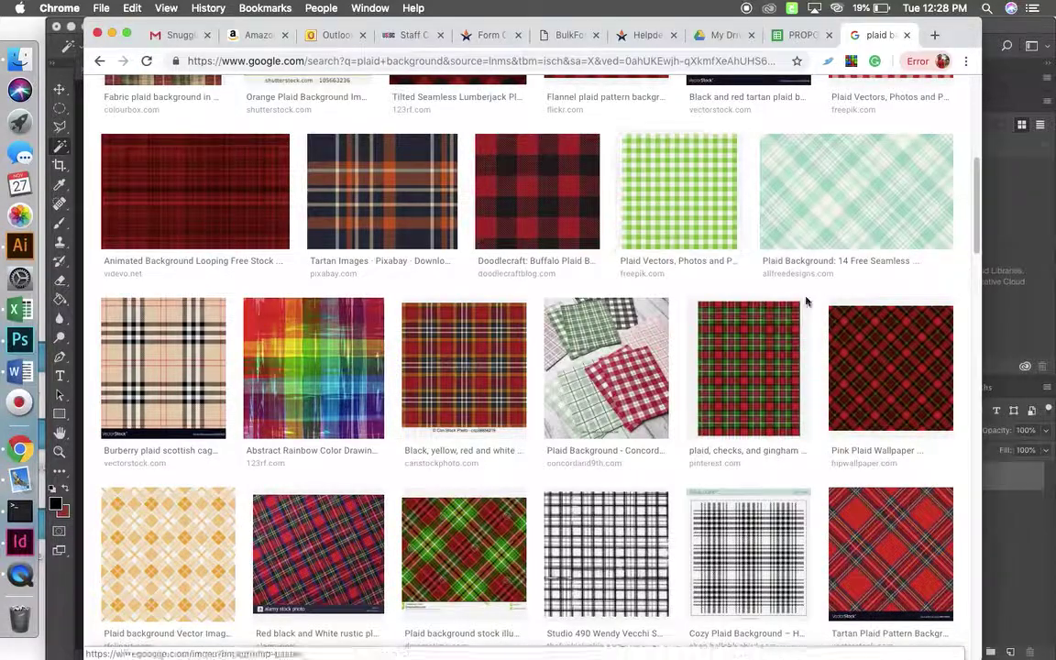
left_click_drag(977, 200, 975, 116)
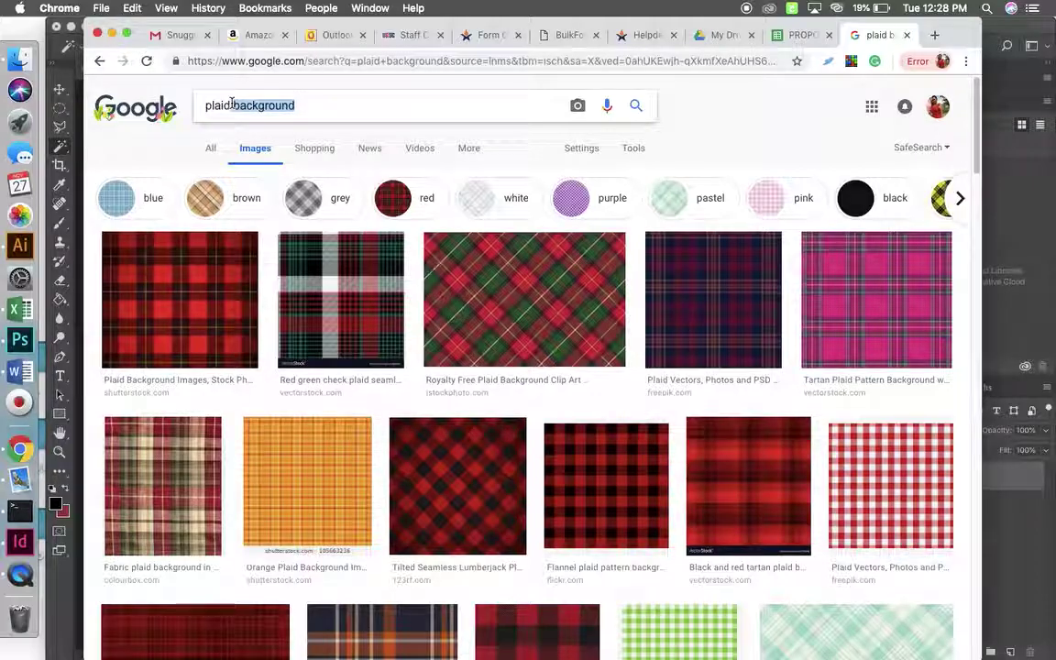
Narrow the image search to 'plaid' and copy the buffalo plaid image.
key("BackSpace")
key("Return")
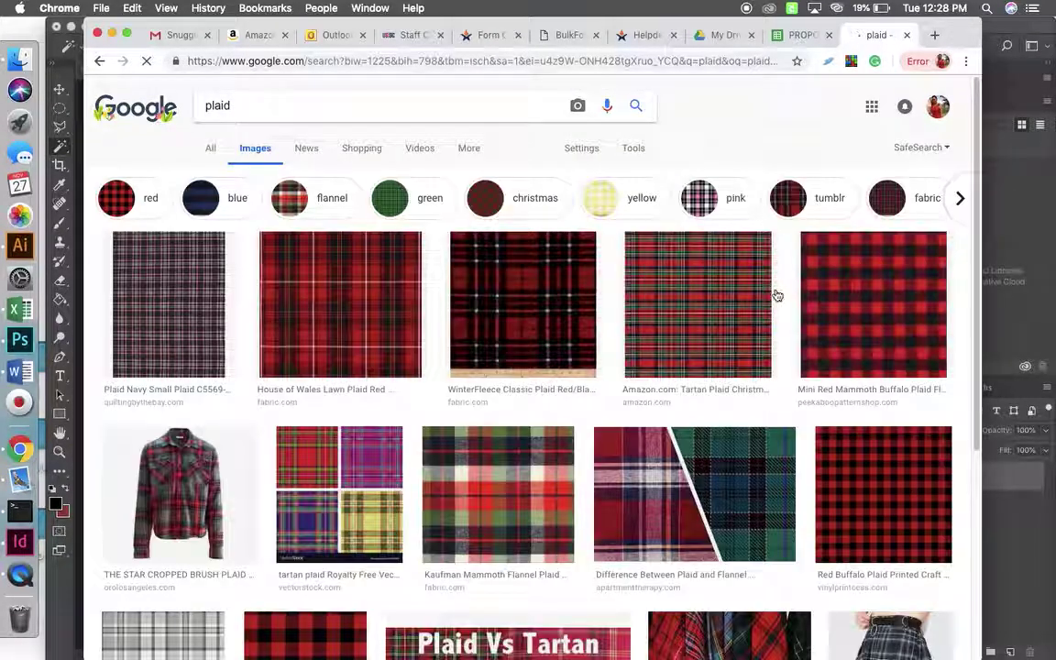
scroll(978, 145, "down", 3)
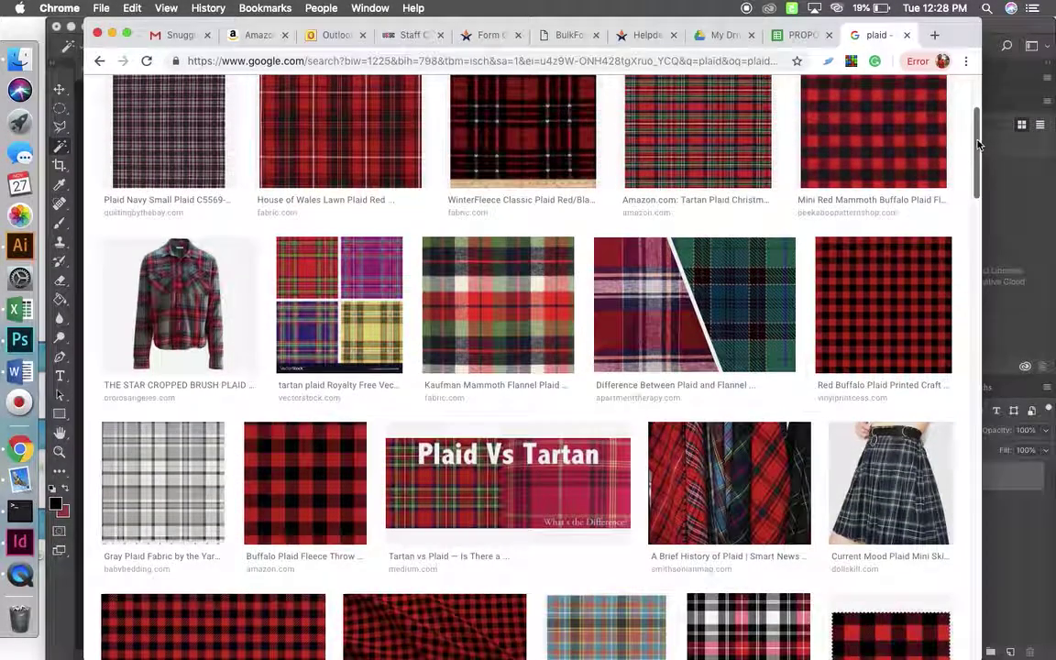
left_click(306, 486)
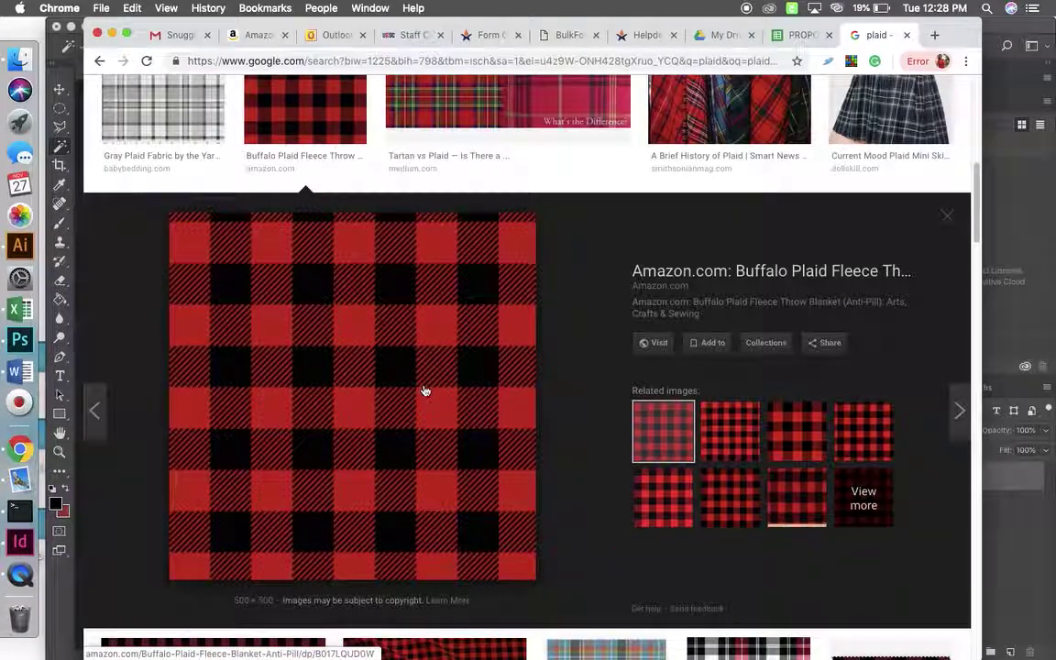
right_click(424, 386)
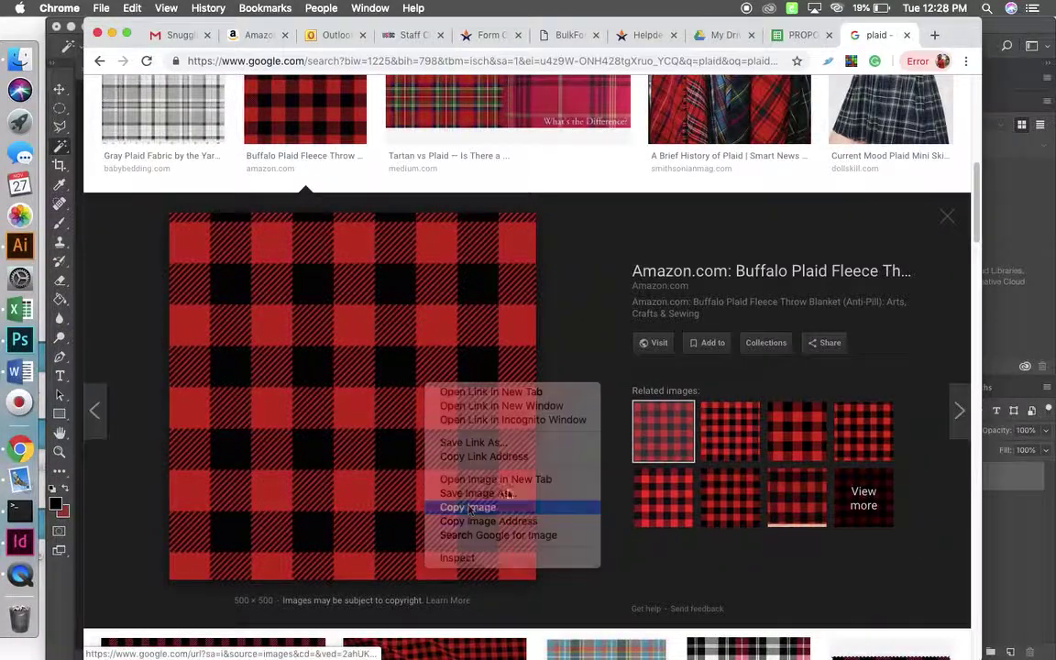
left_click(469, 507)
key("super+Tab")
Paste the copied plaid into a new document and define it as Pattern 7.
left_click(136, 8)
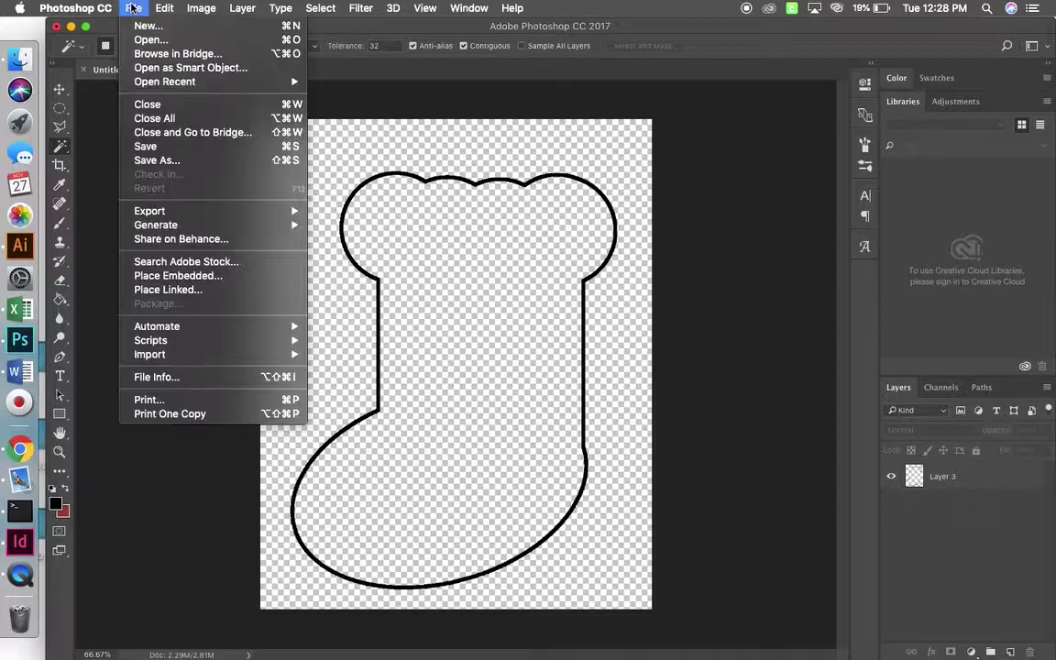
left_click(578, 126)
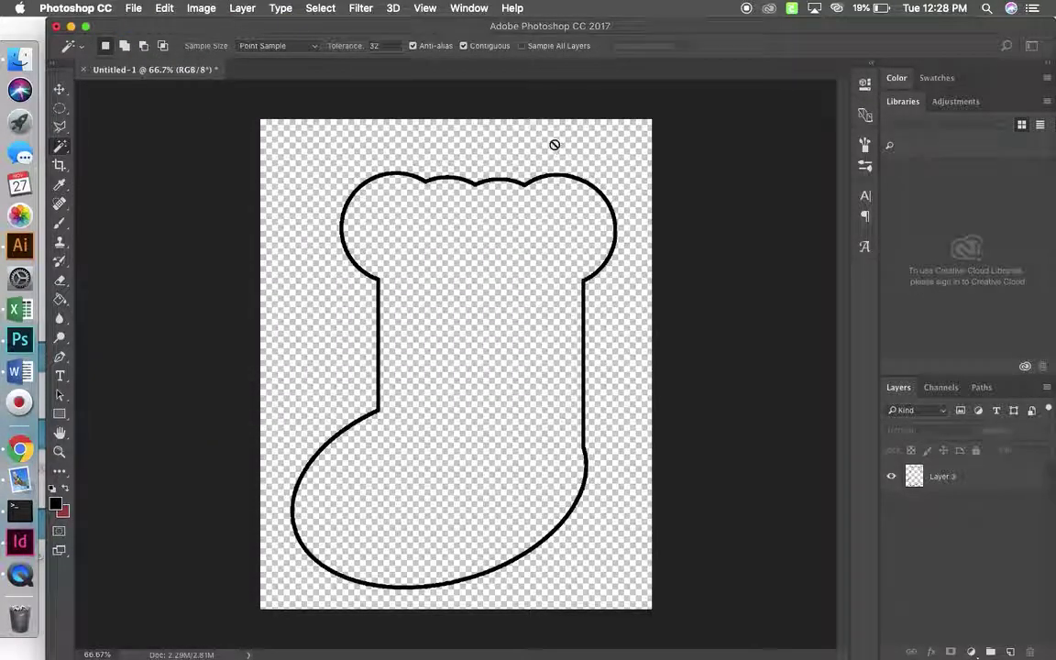
key("super+n")
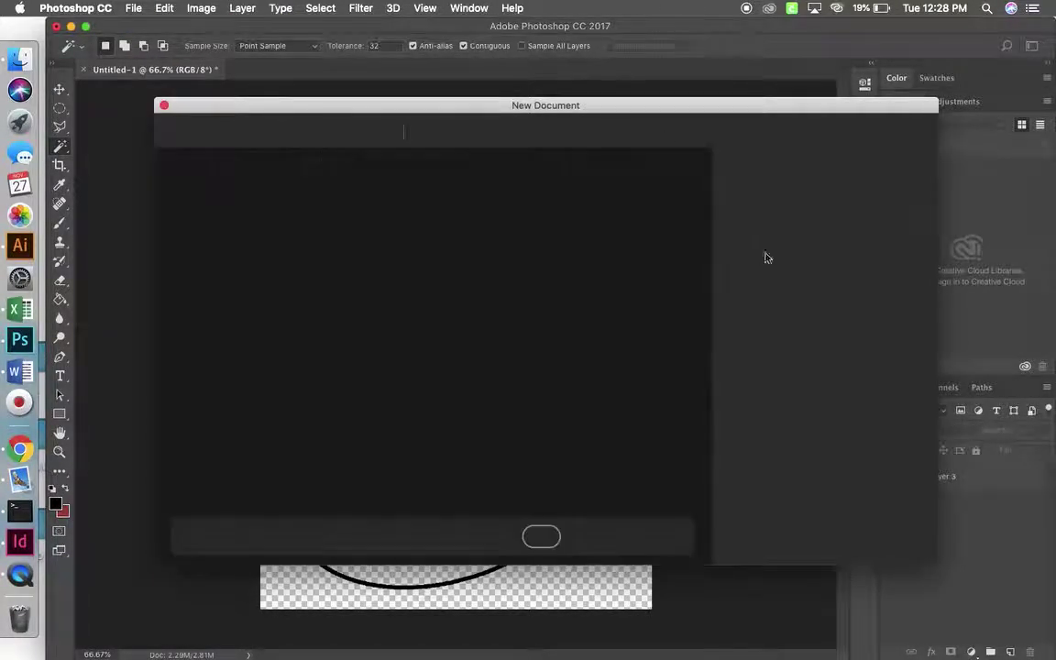
left_click(894, 547)
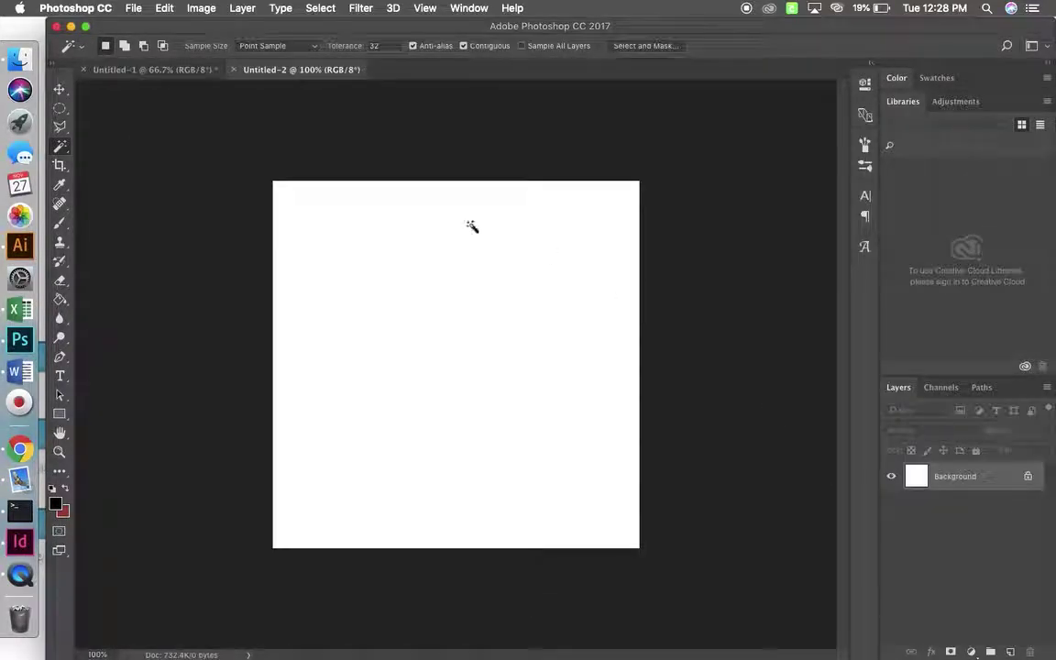
left_click(164, 9)
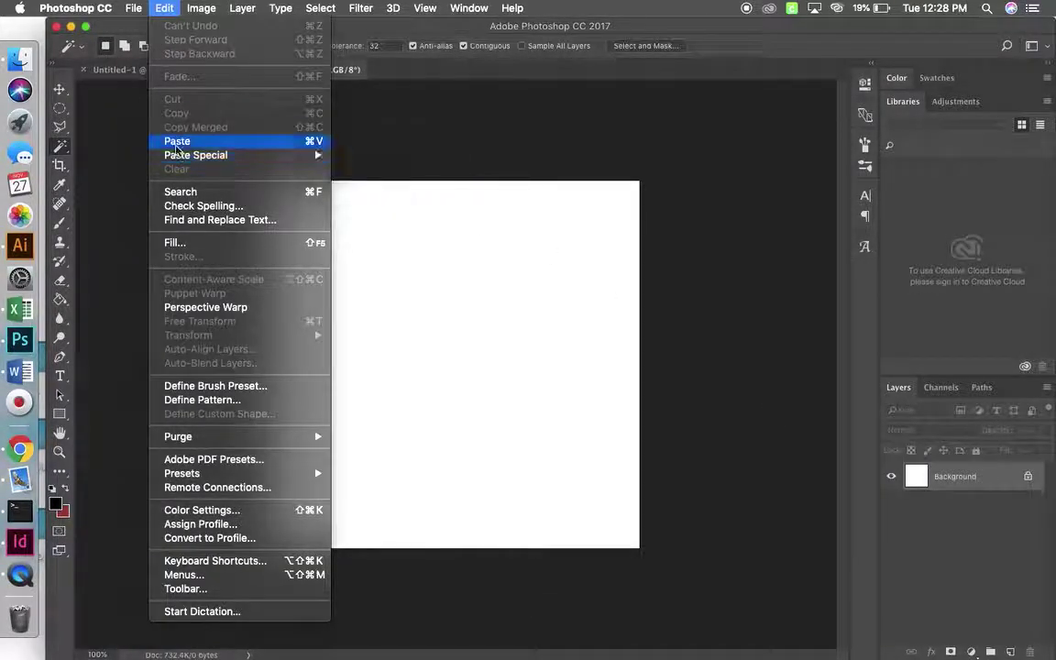
left_click(178, 141)
left_click(163, 8)
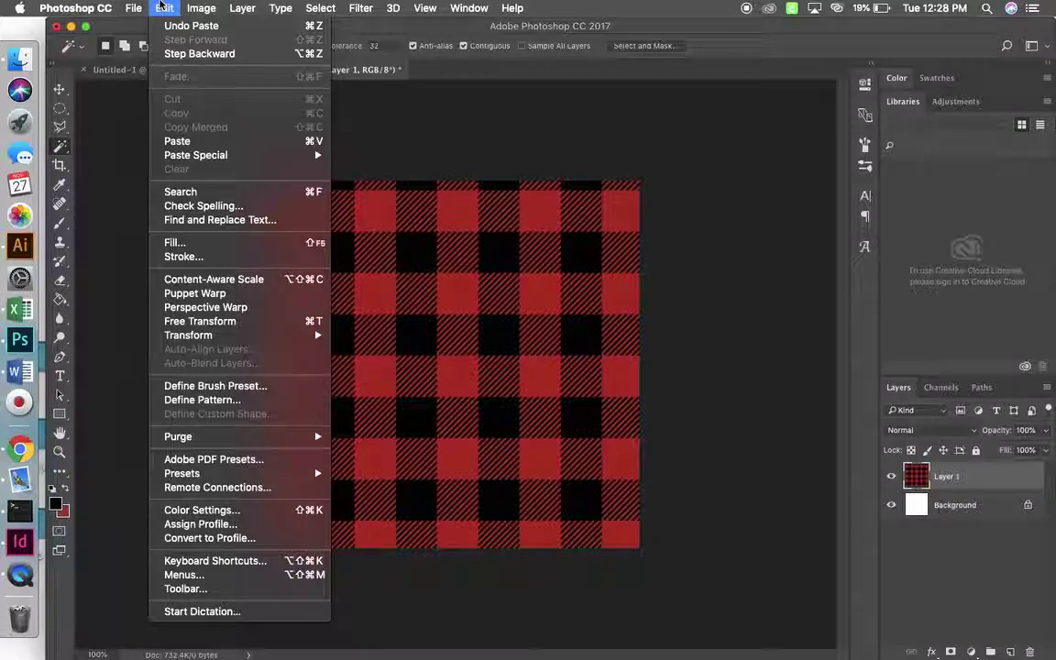
left_click(217, 401)
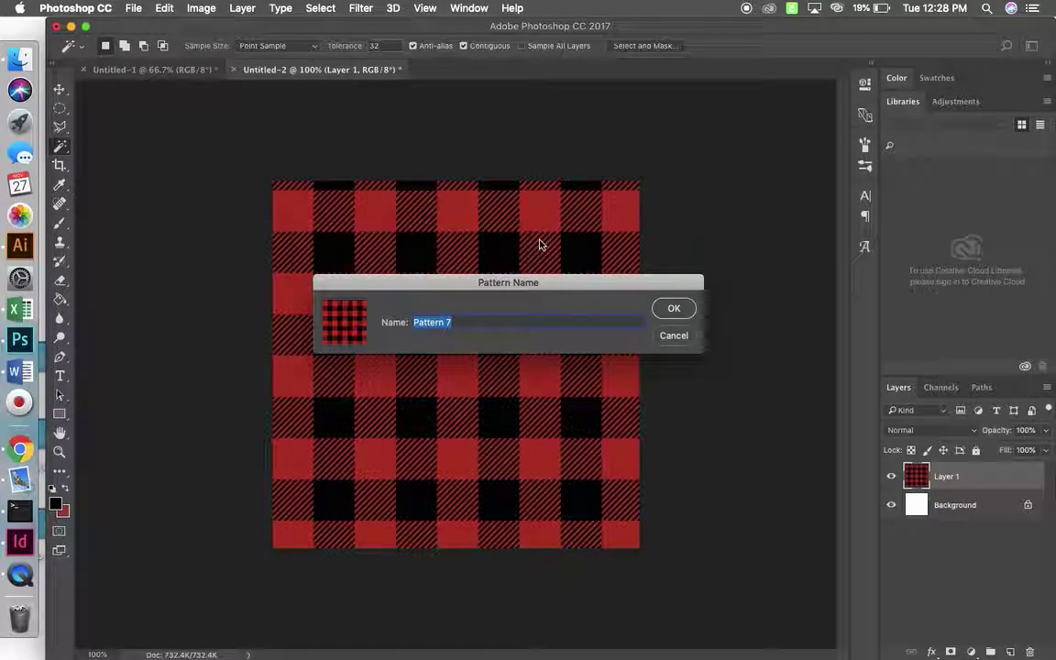
left_click(691, 313)
Return to the Untitled-1 stocking document and make Layer 3 active.
left_click(151, 69)
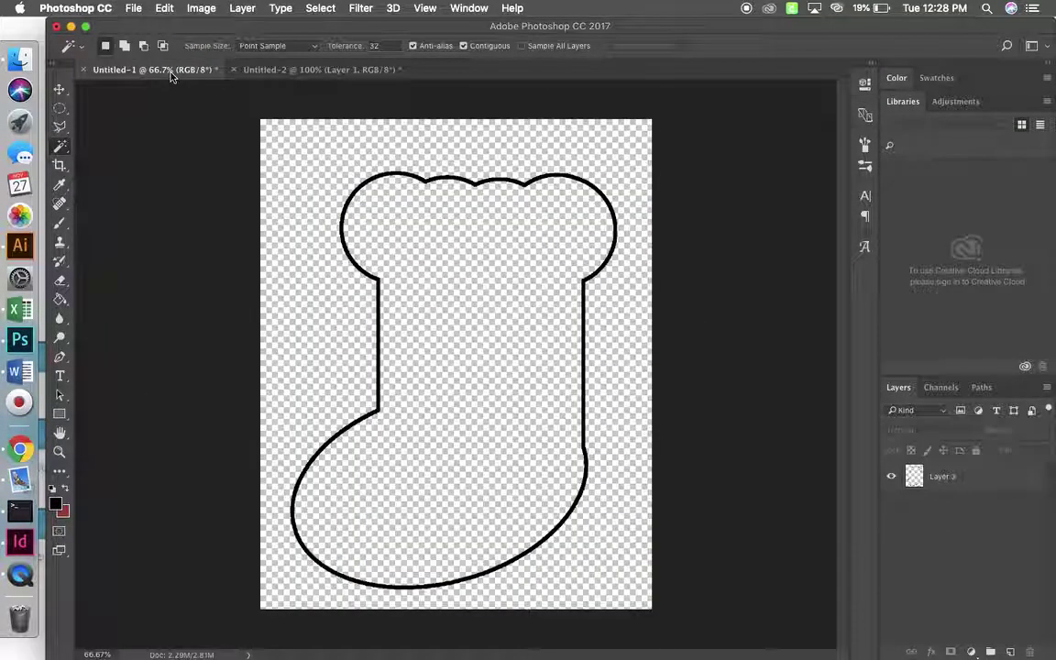
left_click(472, 199)
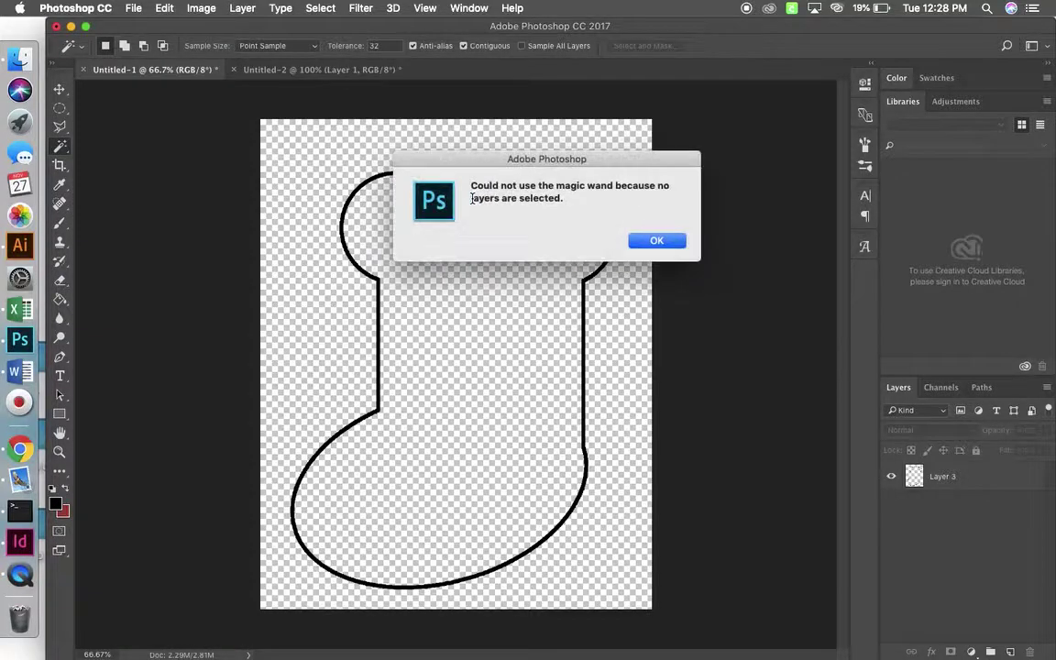
left_click(657, 241)
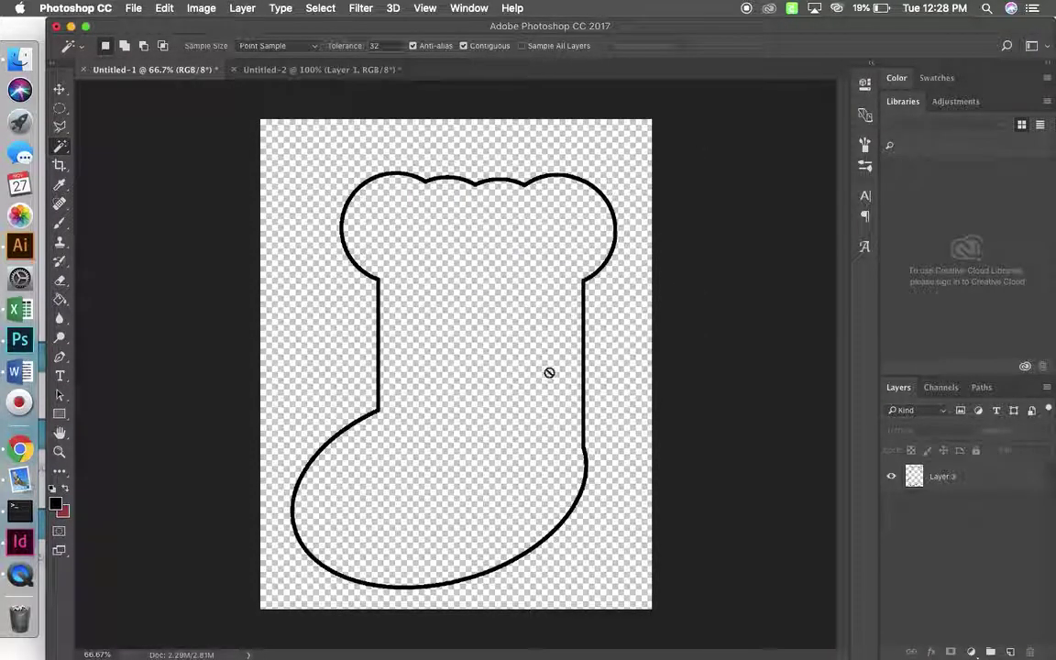
left_click(923, 472)
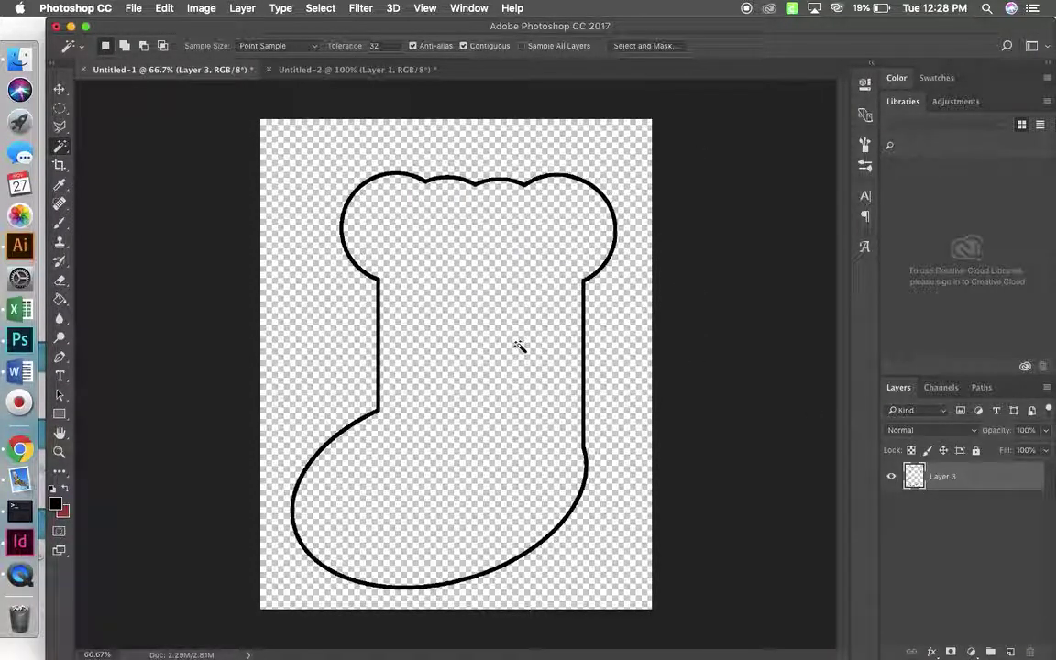
Magic-wand select the stocking's interior and fill it with the new red-and-black buffalo plaid pattern.
left_click(470, 308)
left_click(164, 7)
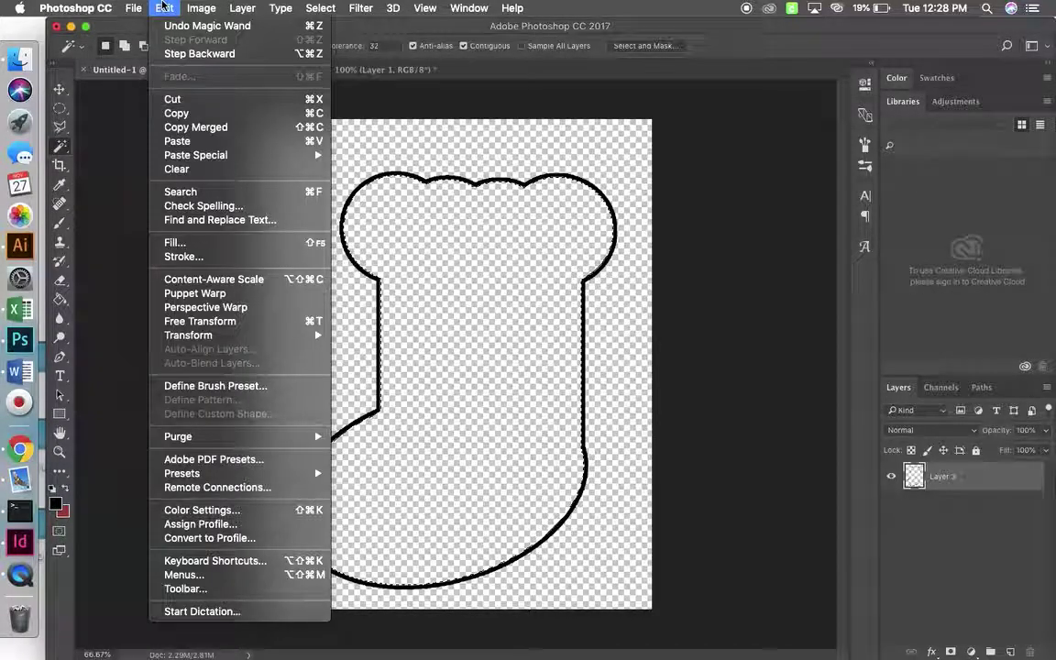
left_click(183, 242)
left_click(553, 238)
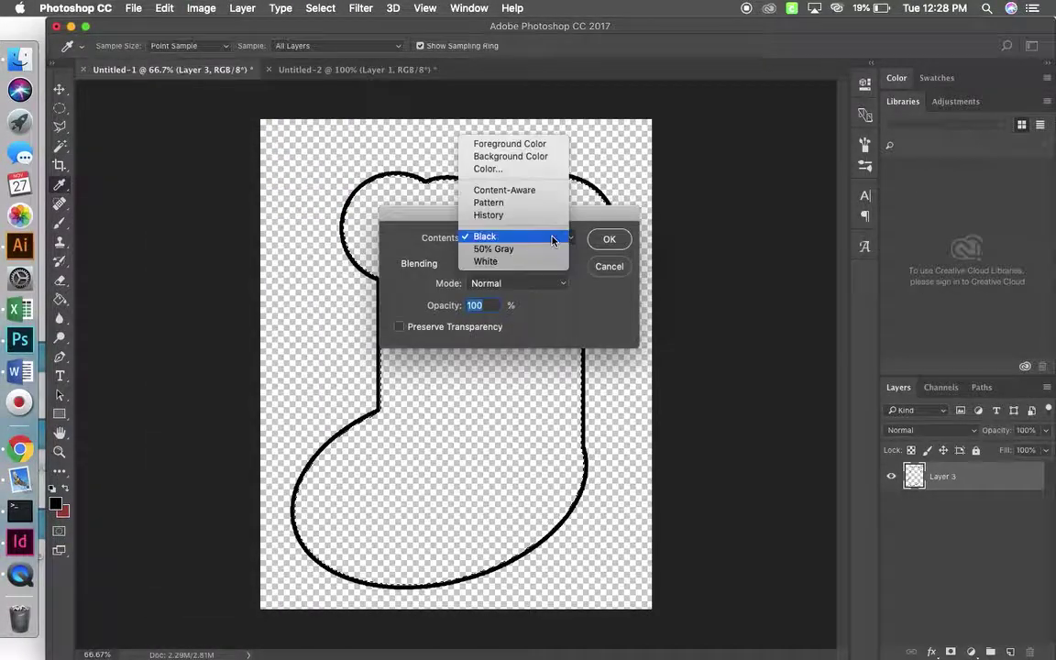
left_click(511, 202)
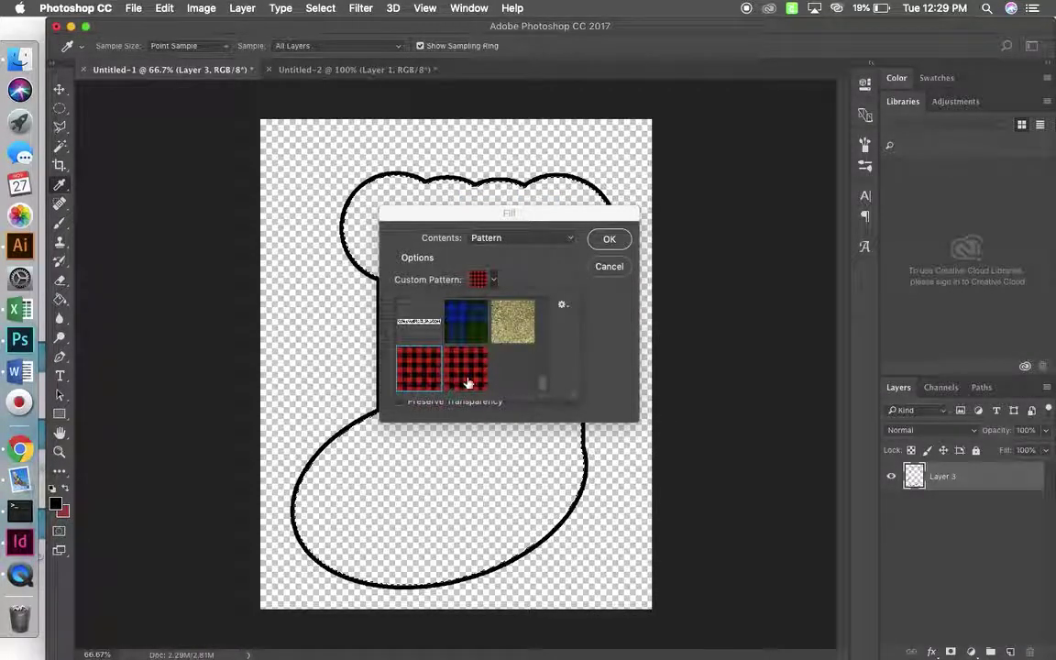
left_click(468, 382)
left_click(603, 241)
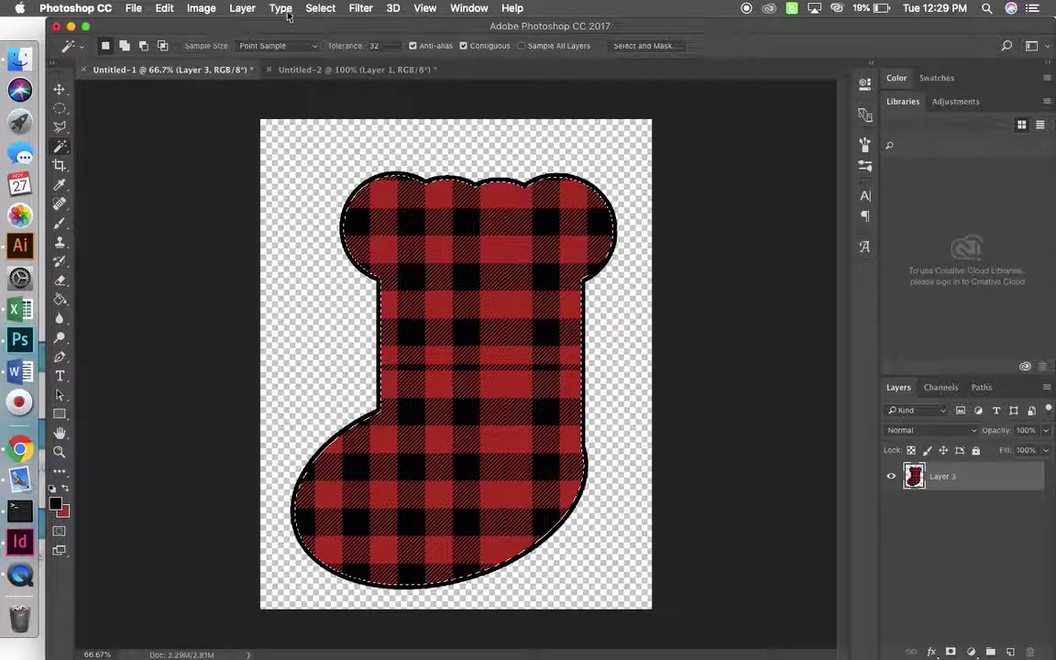
left_click(242, 8)
mouse_move(275, 26)
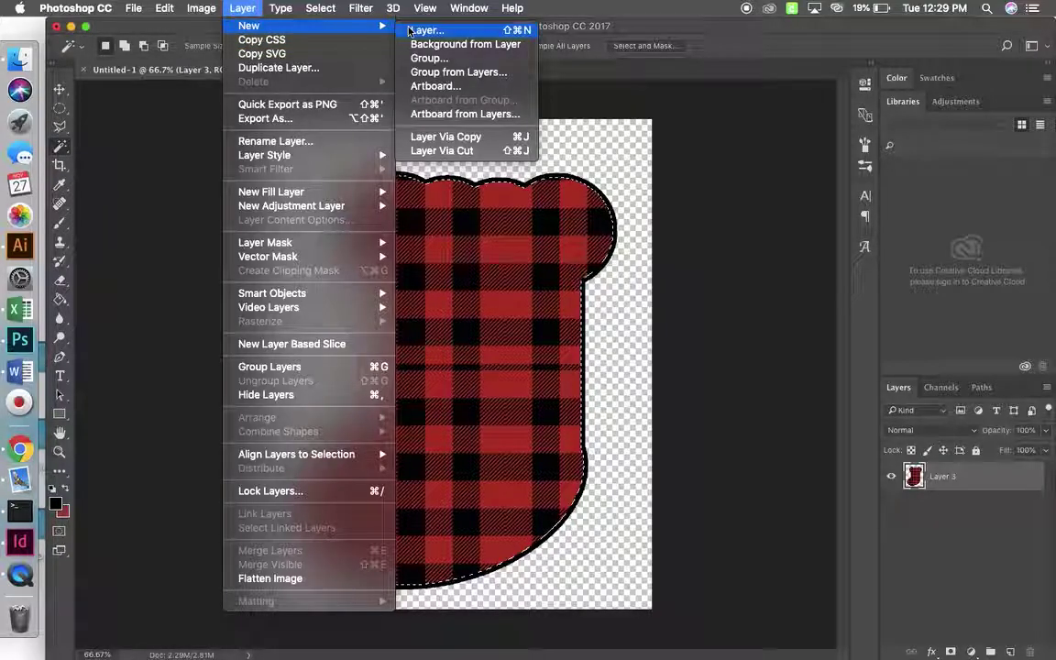
Add Layer 4 and set up a white brush resized from 316 px to 194 px.
left_click(424, 30)
left_click(639, 282)
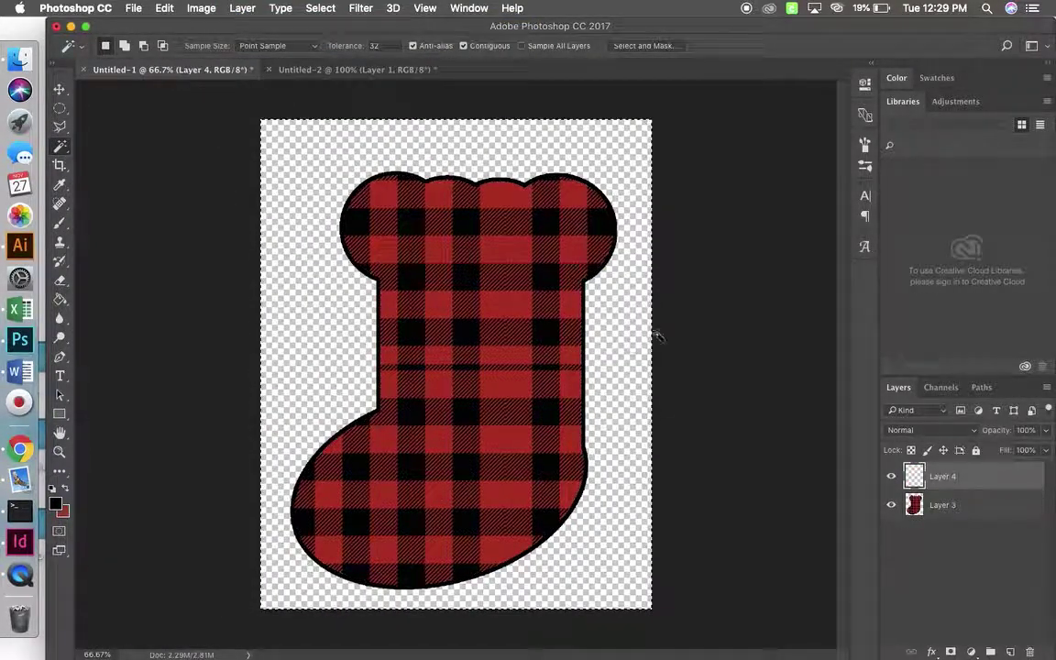
left_click(59, 225)
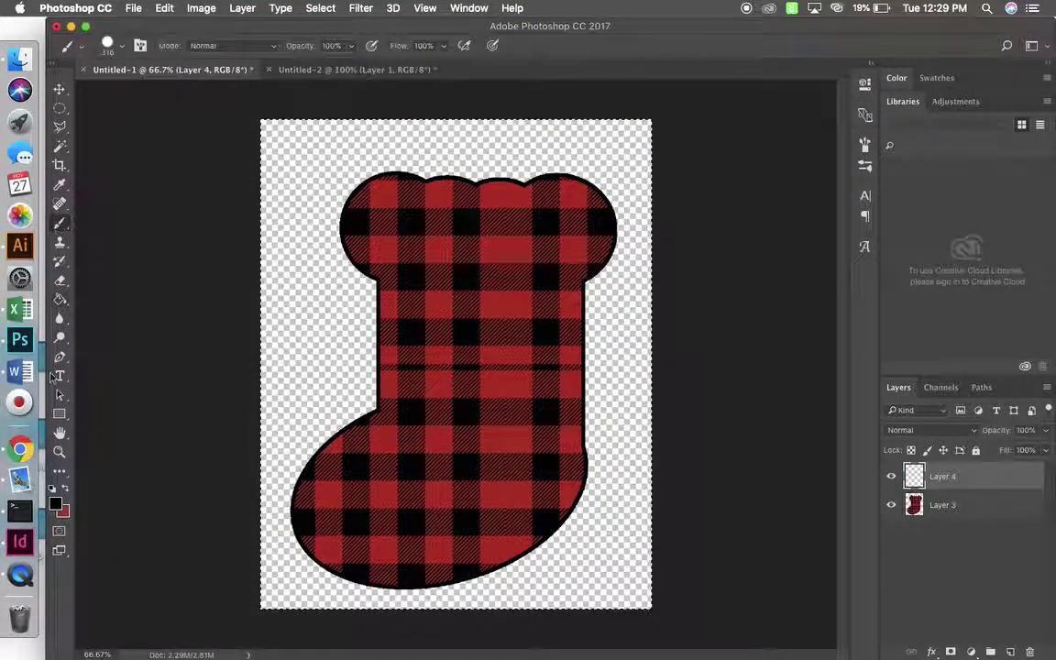
left_click(57, 503)
left_click_drag(537, 132, 441, 60)
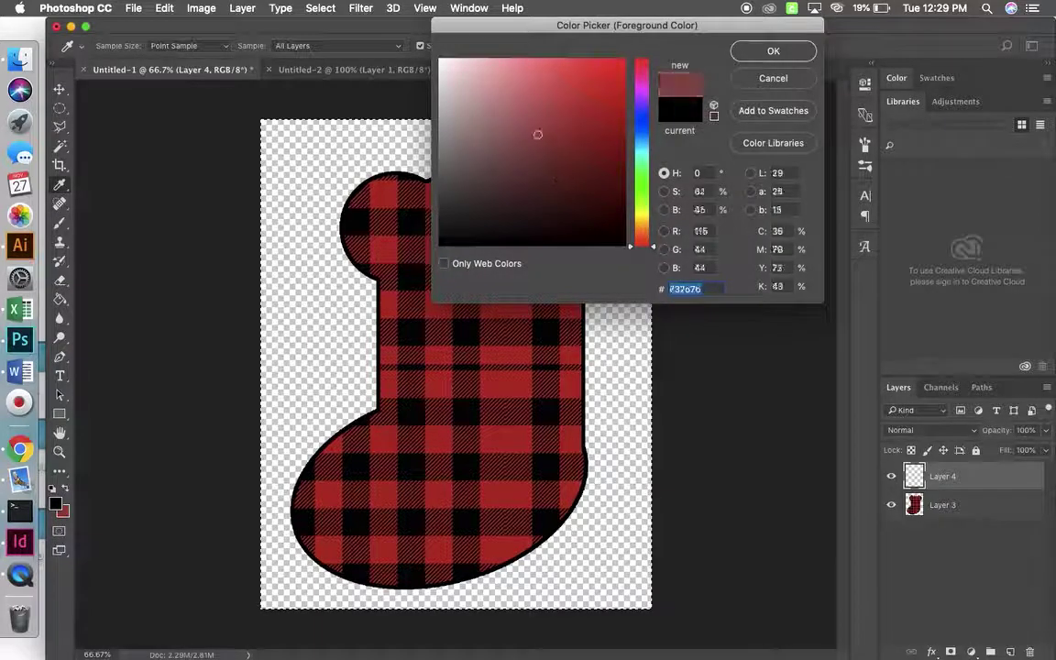
left_click(774, 52)
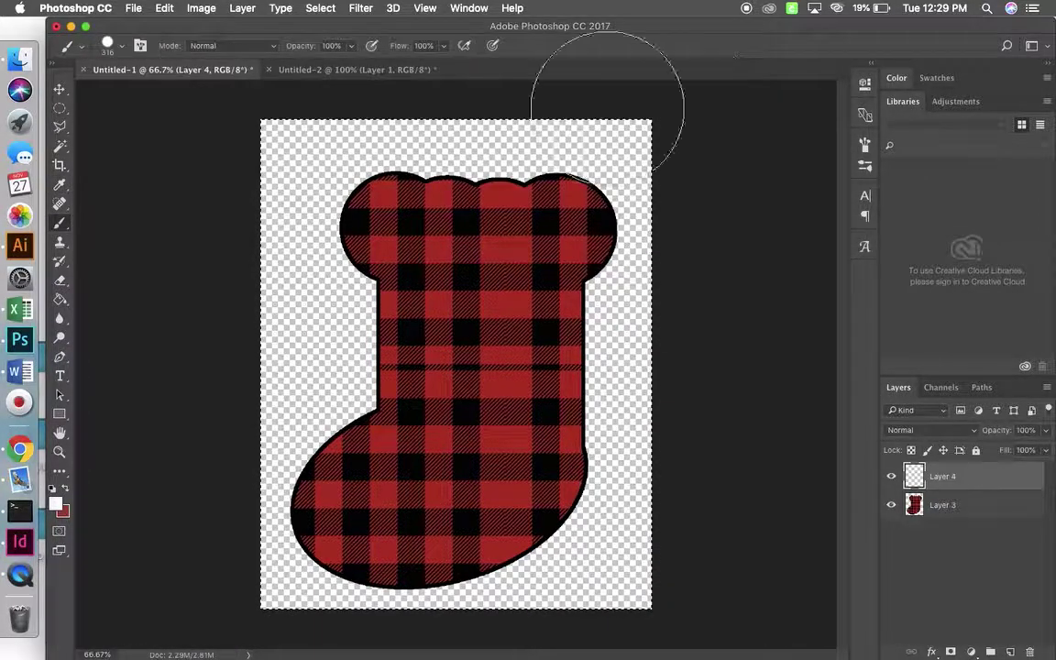
left_click(119, 47)
left_click_drag(201, 95, 195, 92)
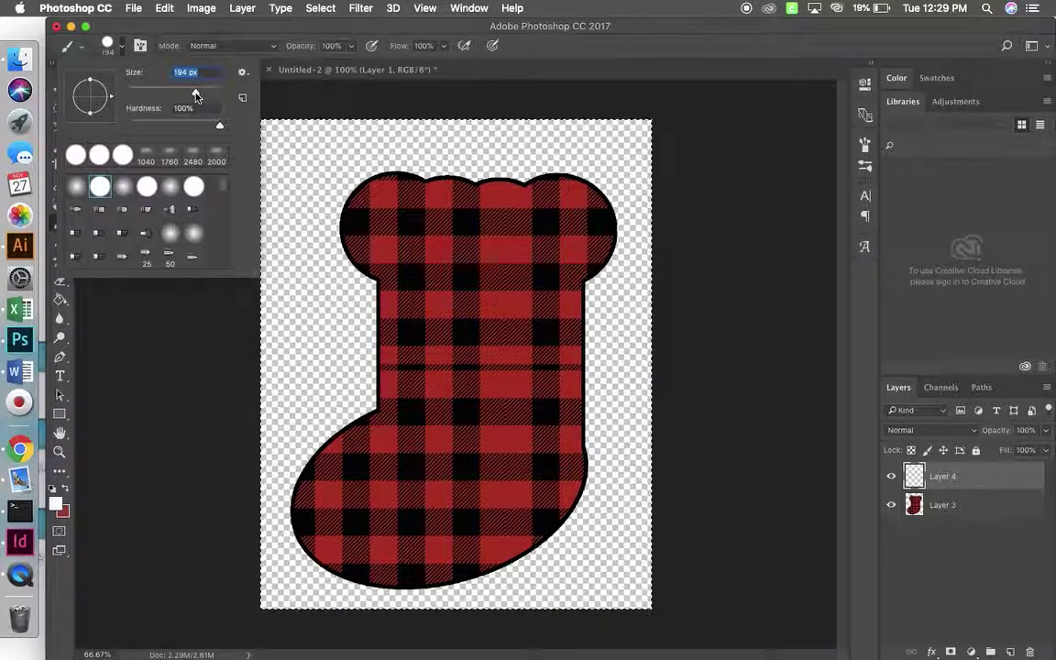
Paint four overlapping white dabs from left to right across the stocking top.
left_click(388, 223)
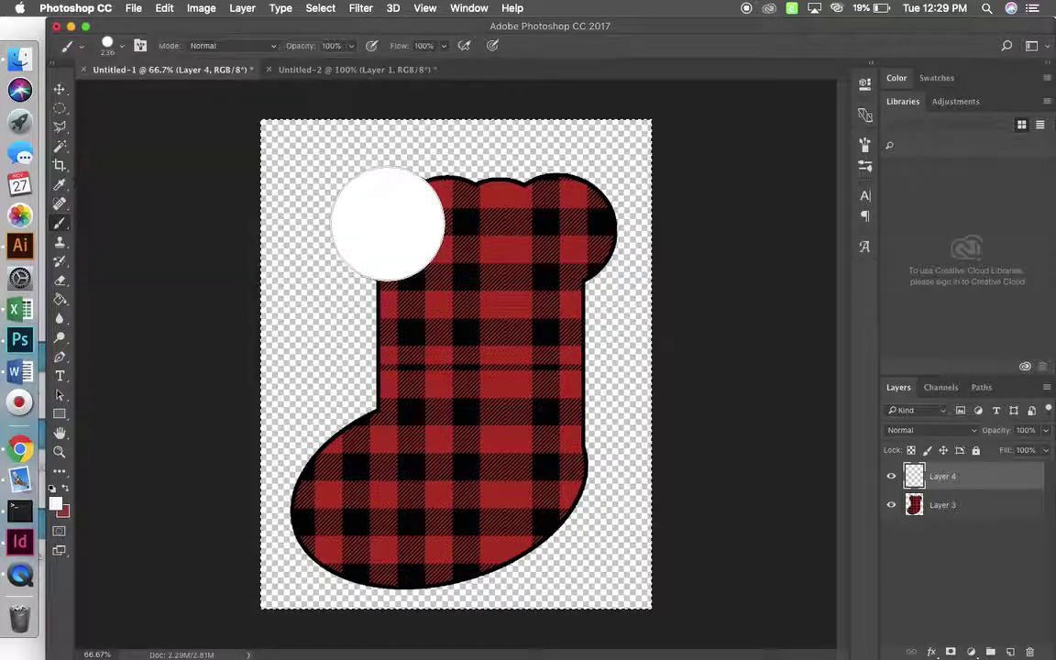
left_click(456, 223)
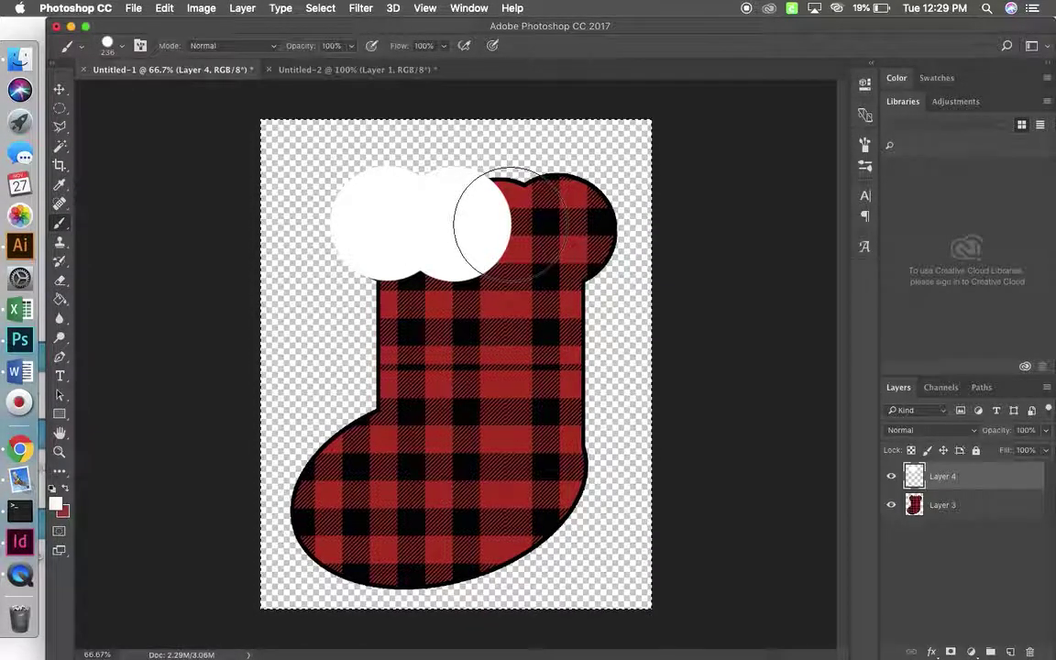
left_click(509, 224)
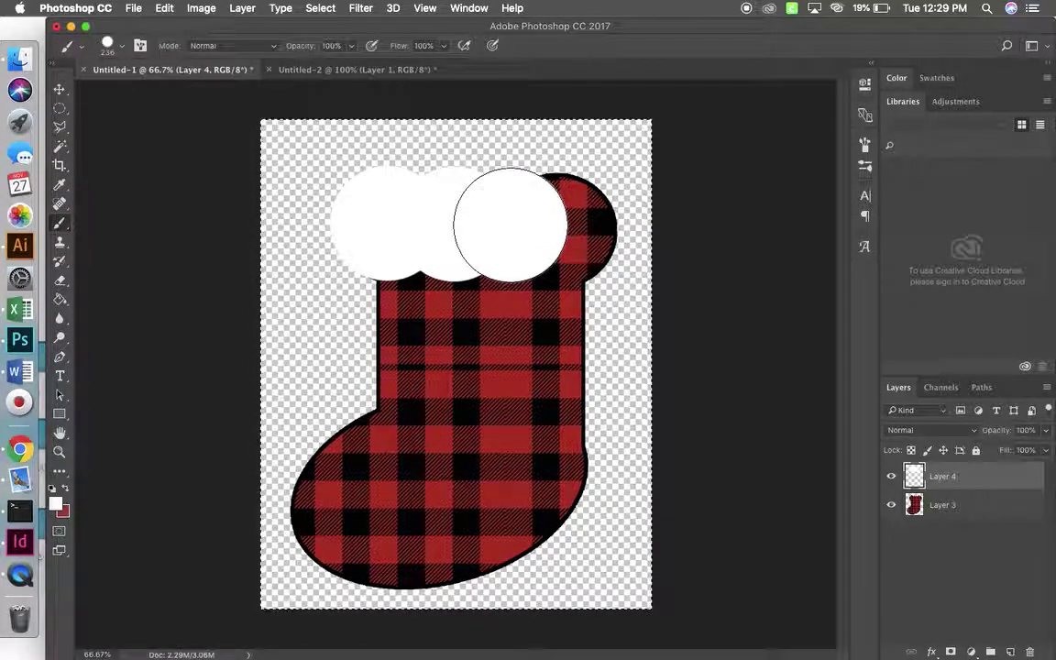
left_click(569, 226)
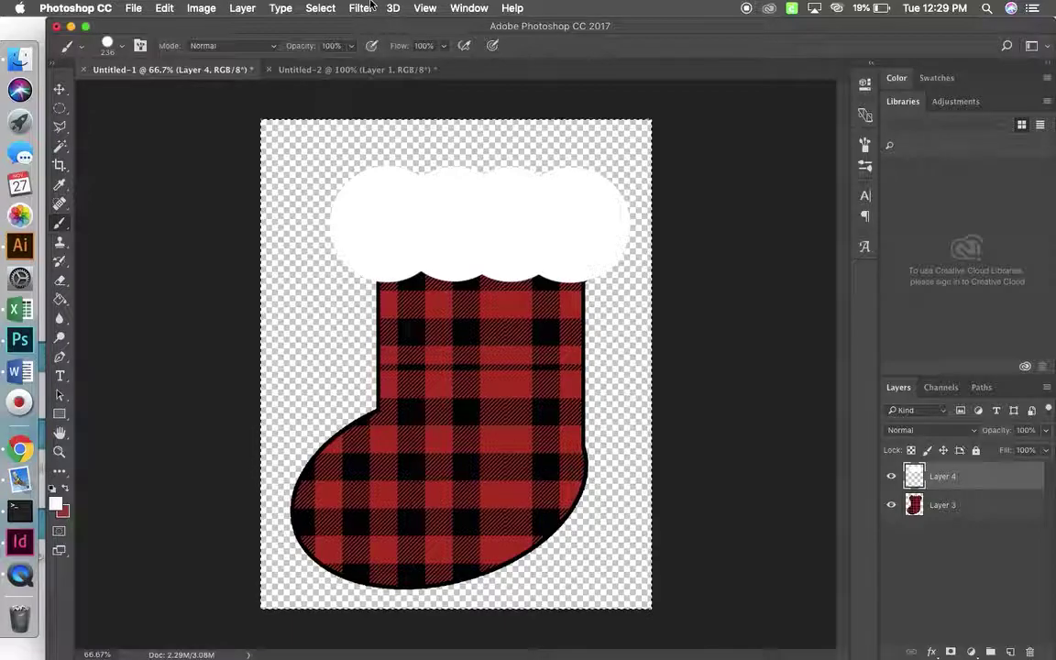
Apply Drop Shadow and Stroke layer styles to the white cuff on Layer 4.
left_click(242, 9)
mouse_move(264, 155)
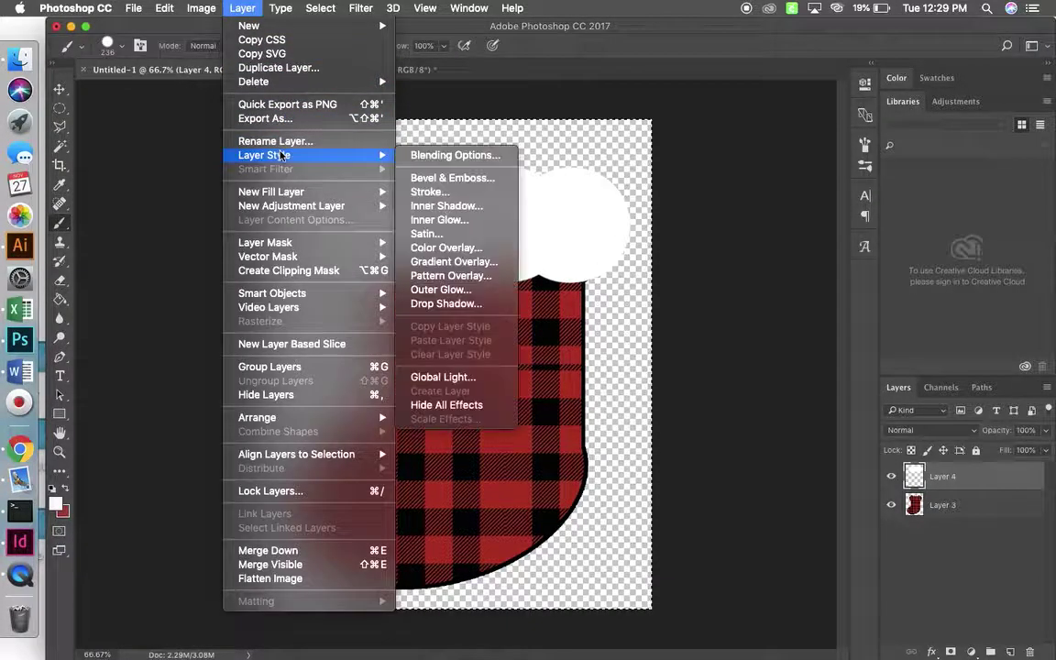
left_click(447, 304)
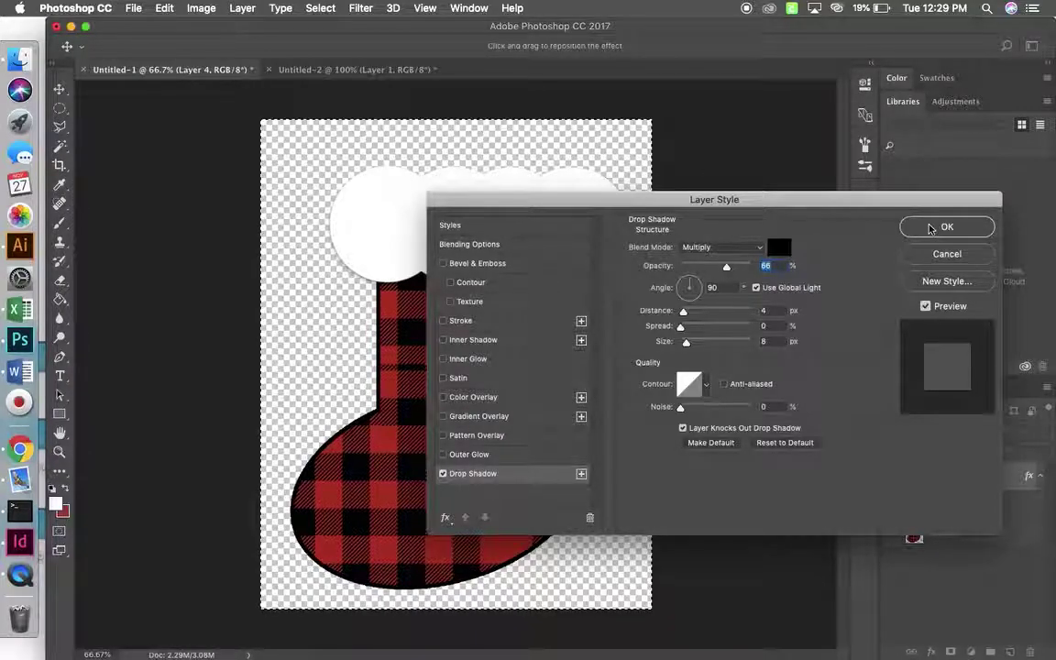
left_click(442, 320)
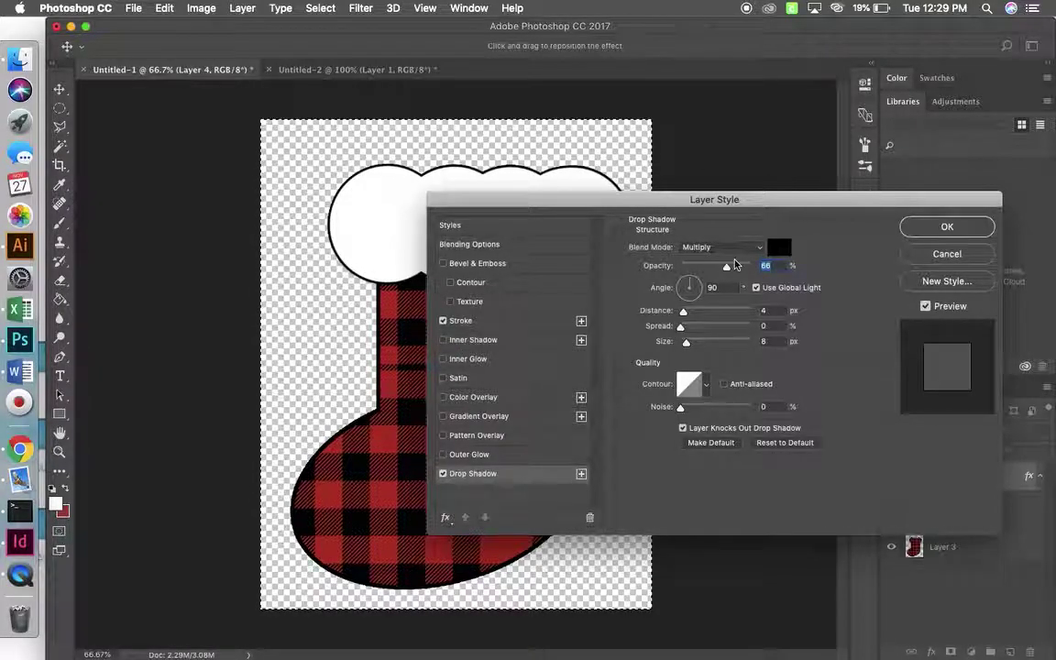
left_click(935, 228)
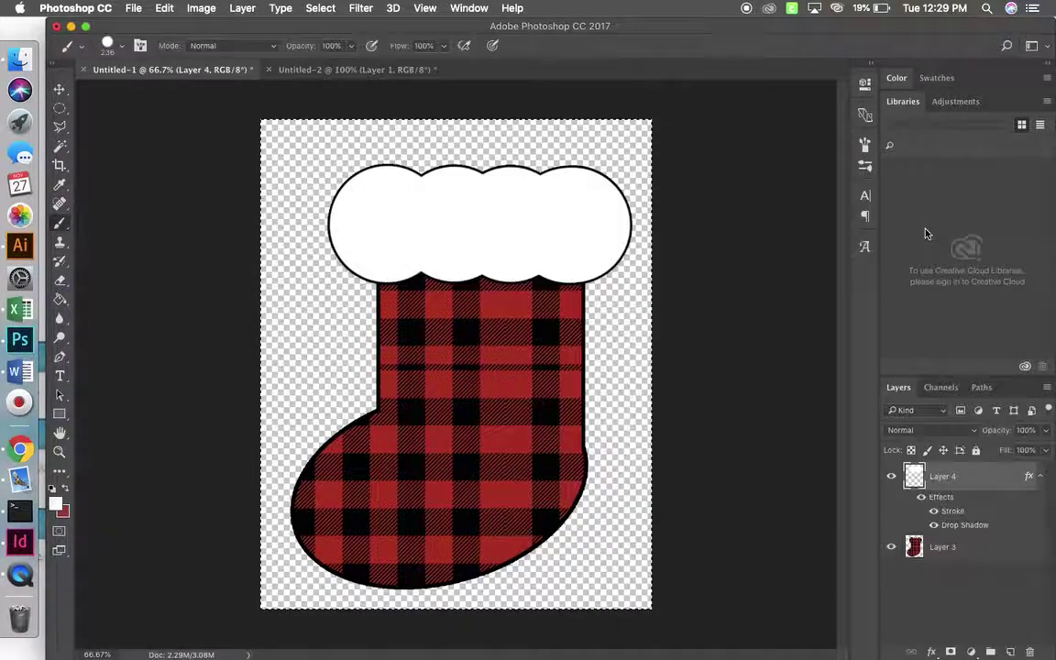
Type the recipient's name in red inside a text box drawn across the white cuff.
left_click(61, 376)
left_click_drag(346, 194, 629, 303)
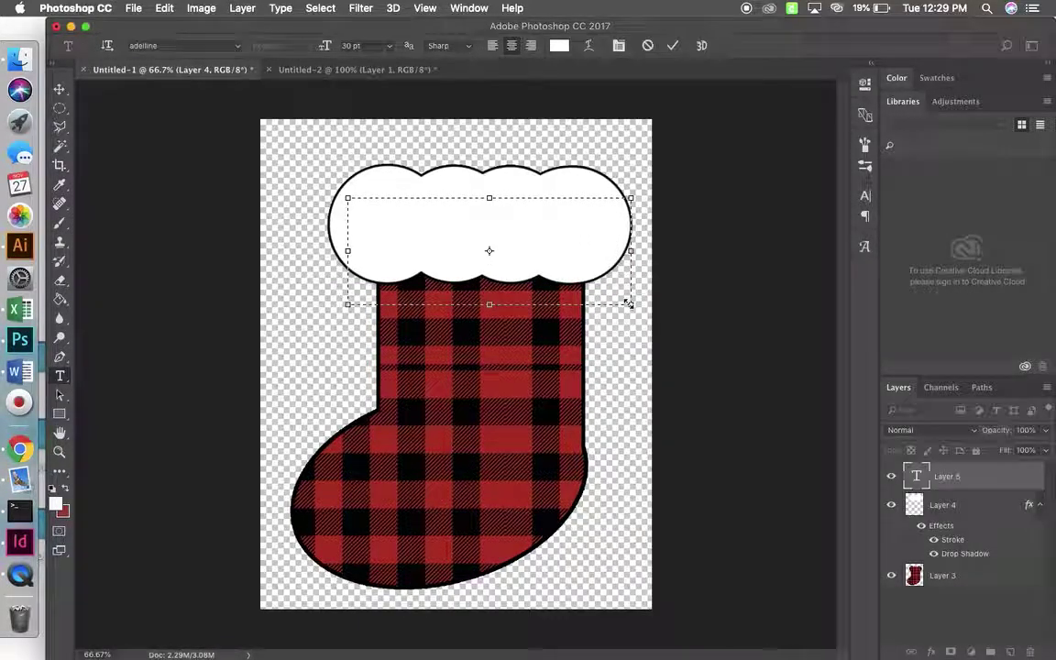
left_click(559, 45)
left_click(436, 353)
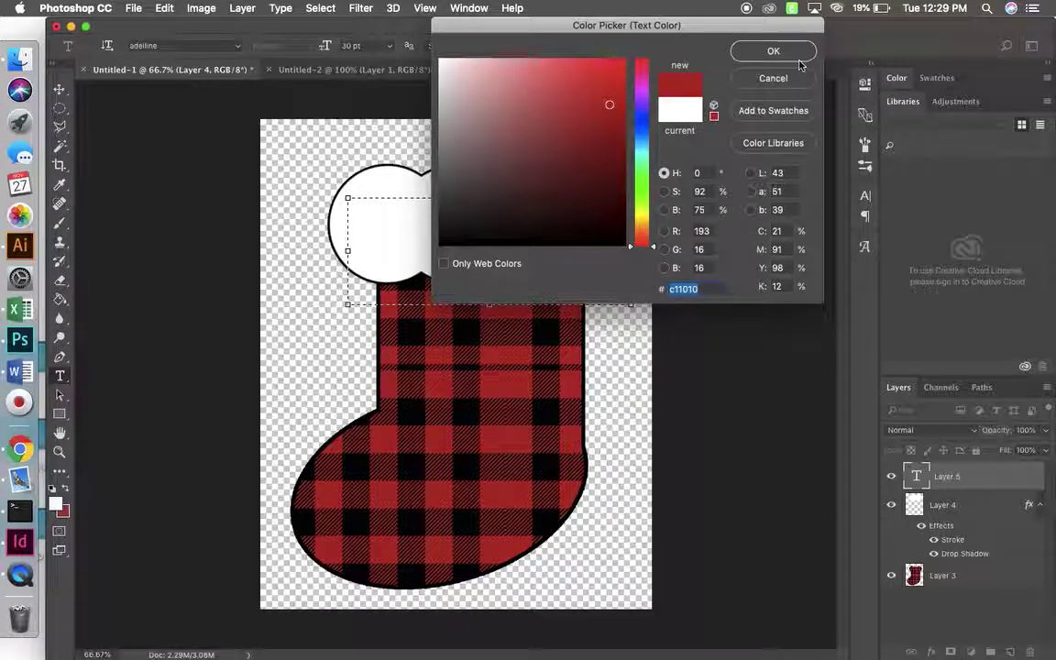
left_click(760, 53)
type("Ms.")
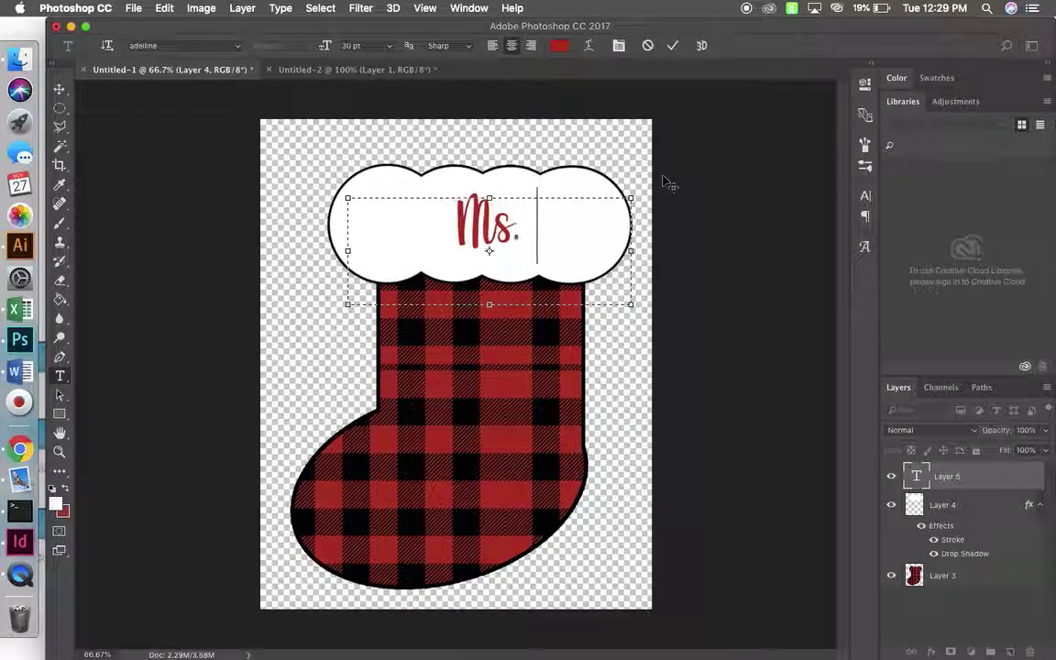
type(" Tanguma")
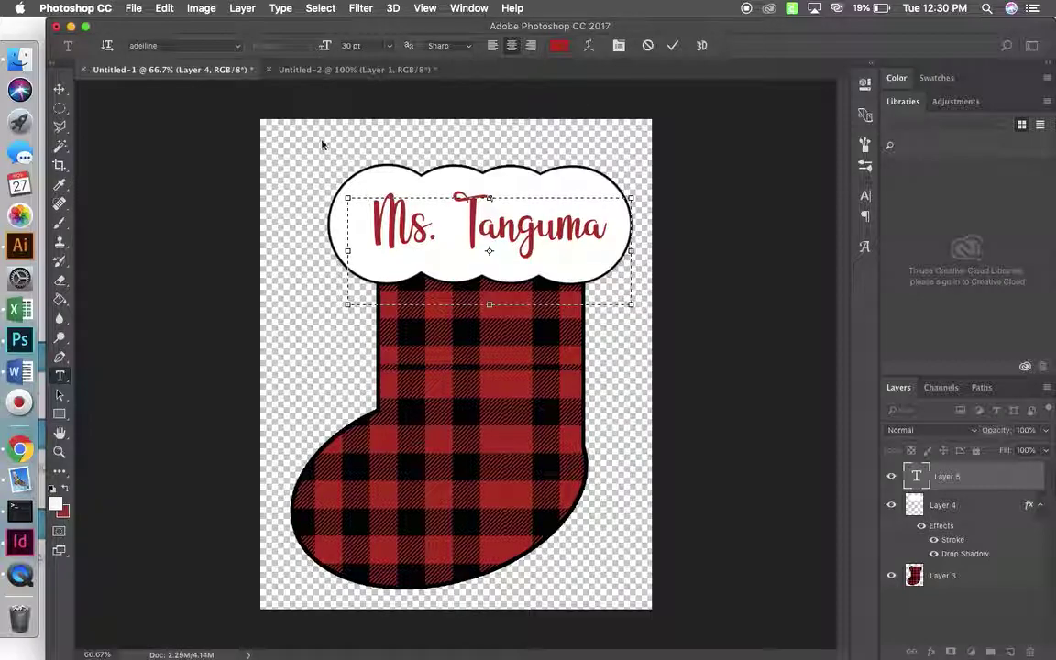
left_click(59, 108)
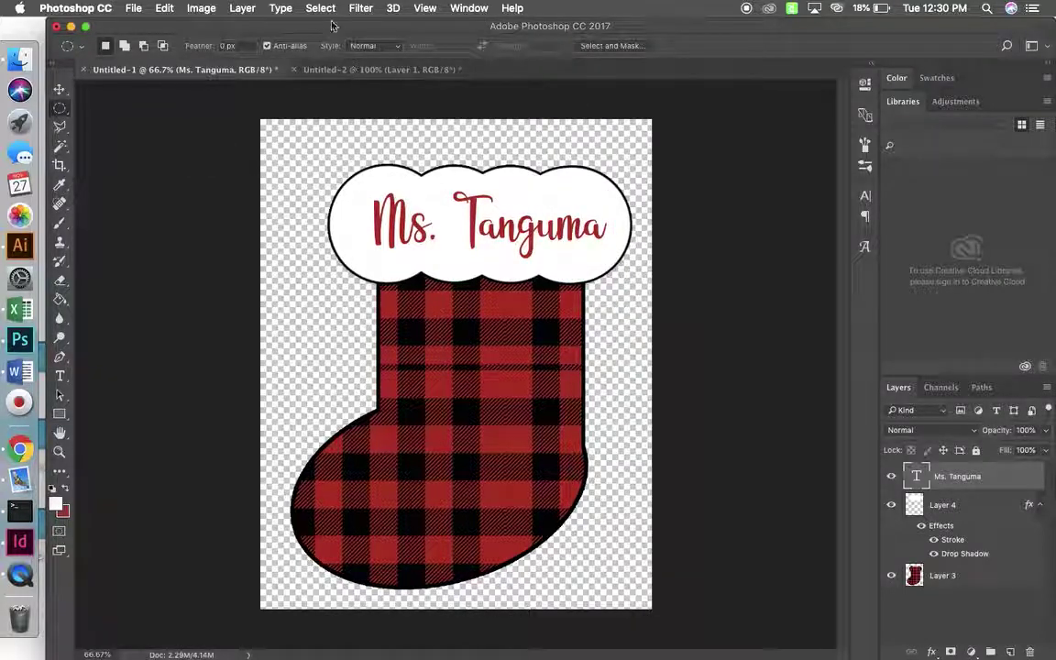
Give the red name text a Drop Shadow layer style.
left_click(242, 8)
mouse_move(265, 155)
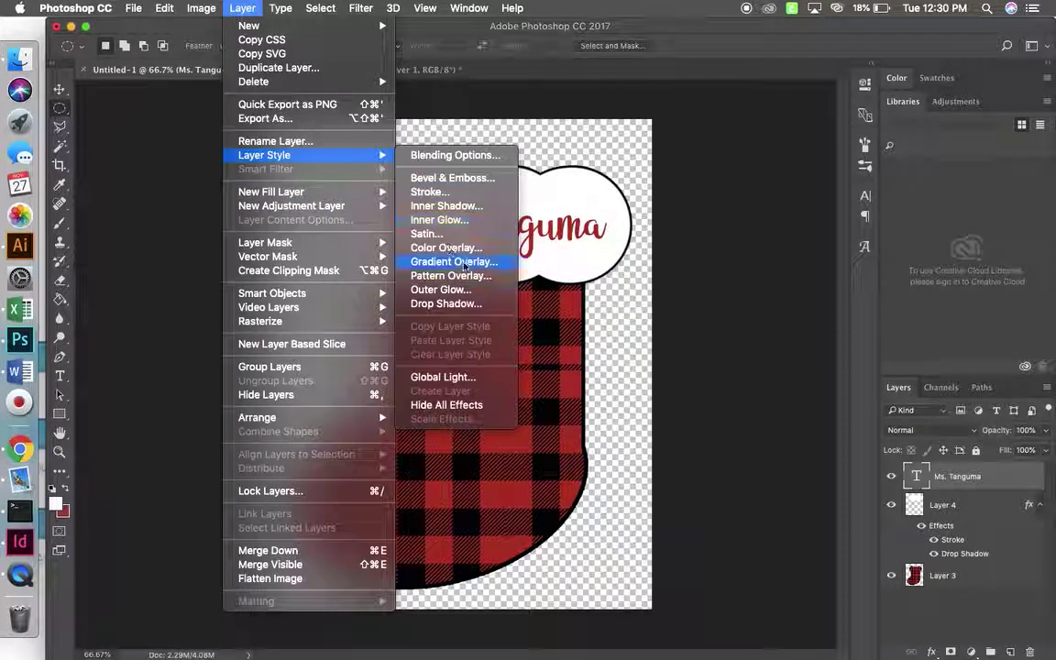
left_click(468, 303)
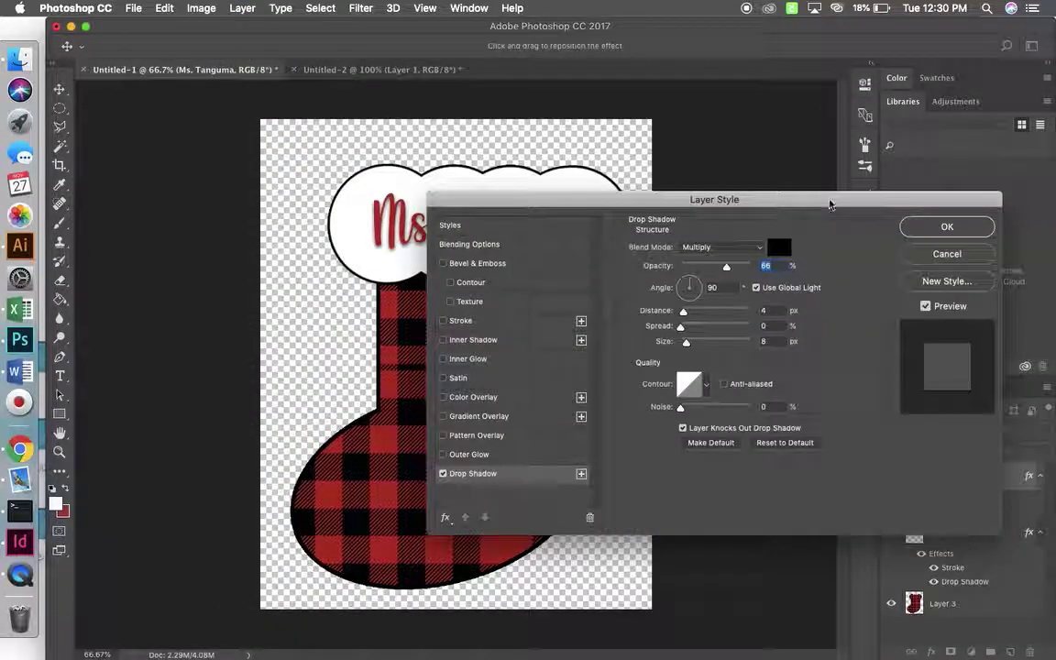
left_click(927, 231)
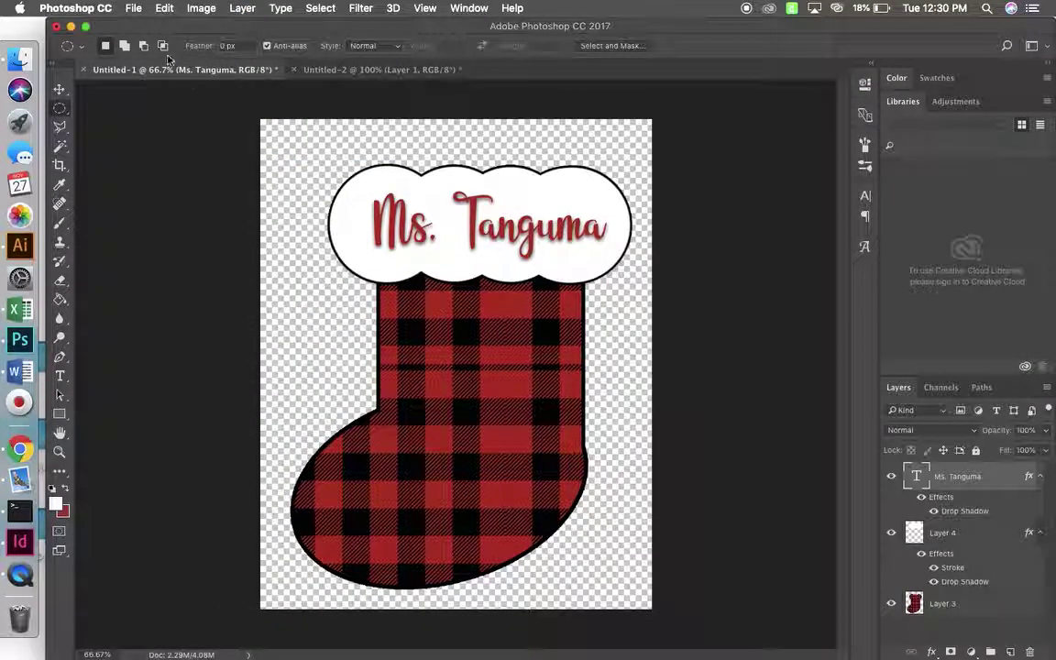
left_click(134, 8)
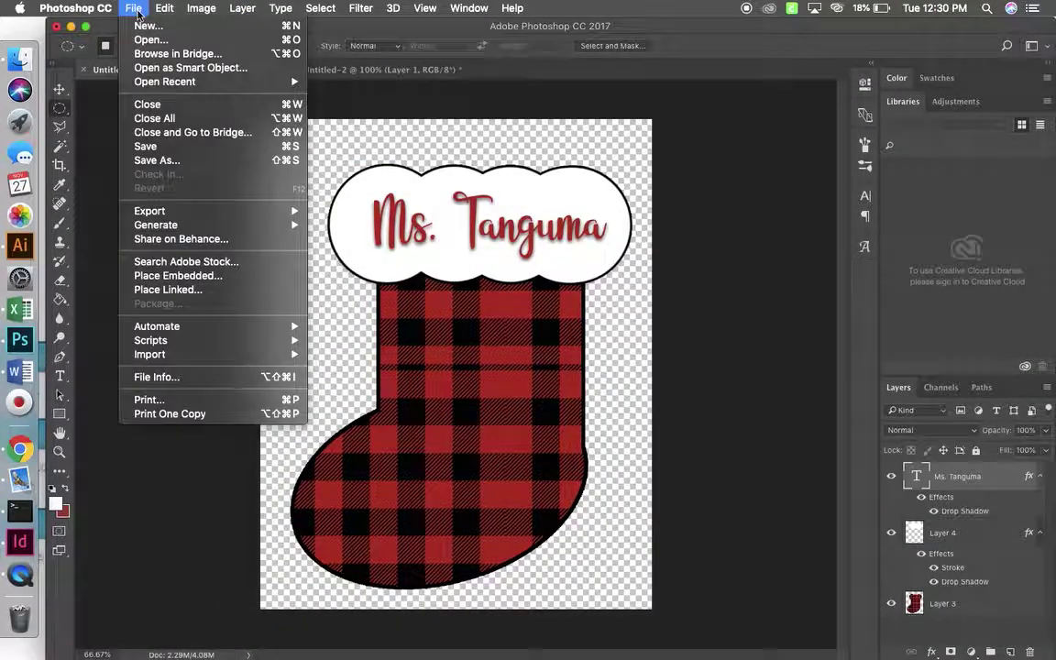
left_click(160, 160)
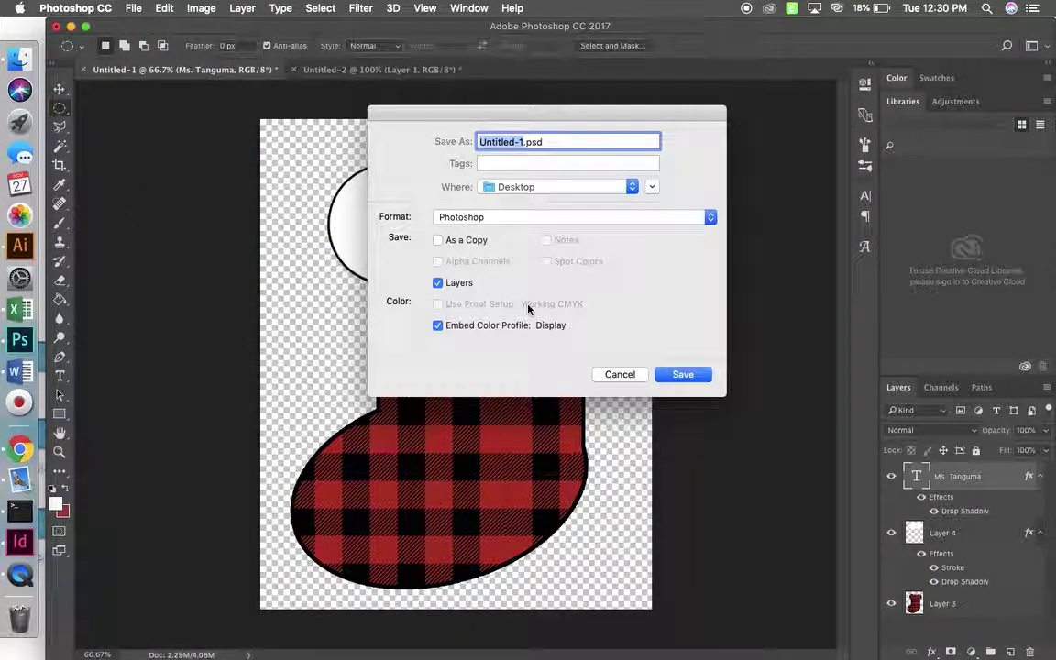
type("M")
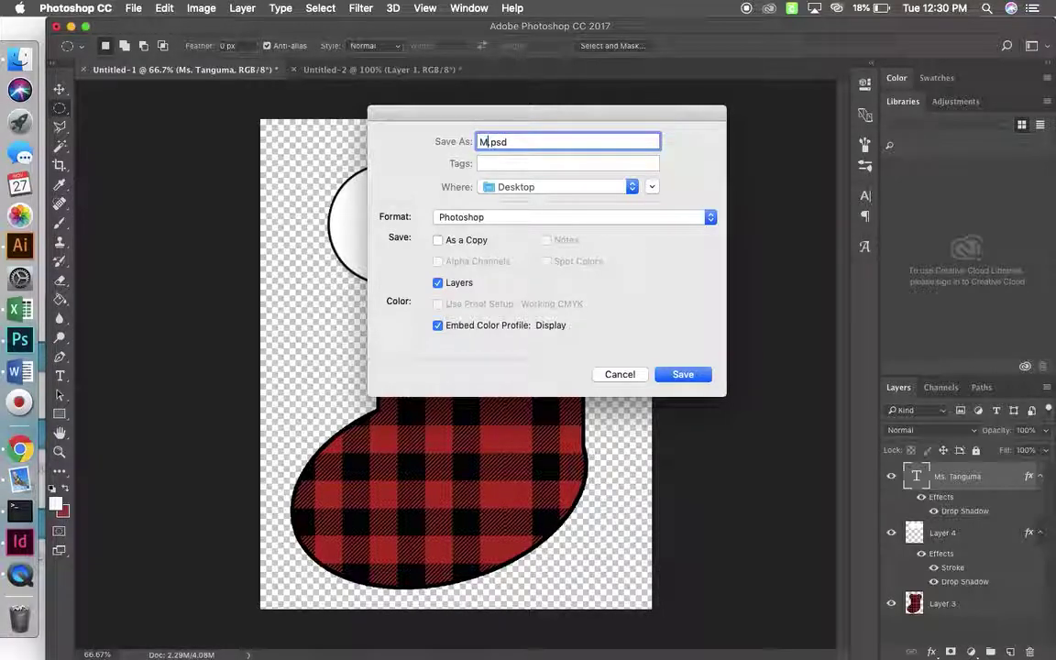
type("s.Tanguma11")
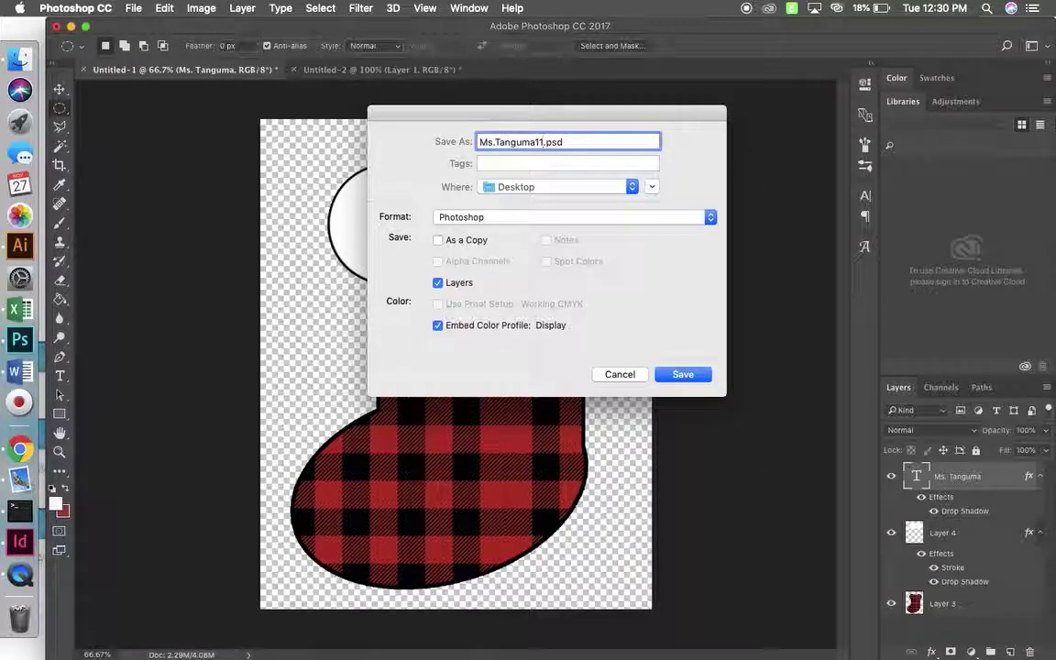
type("/")
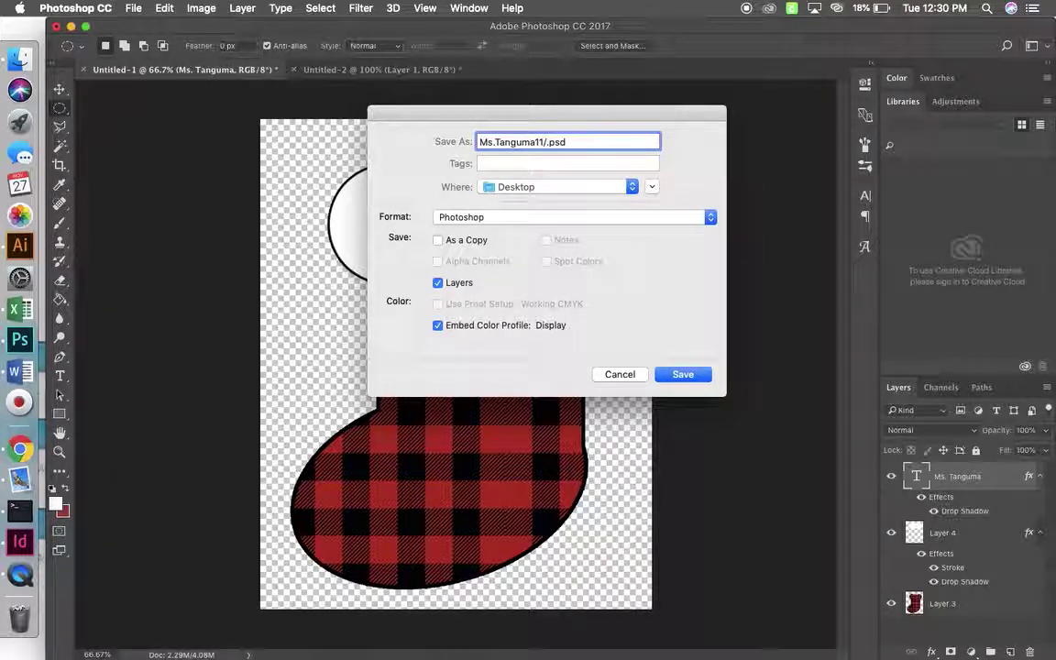
type("27")
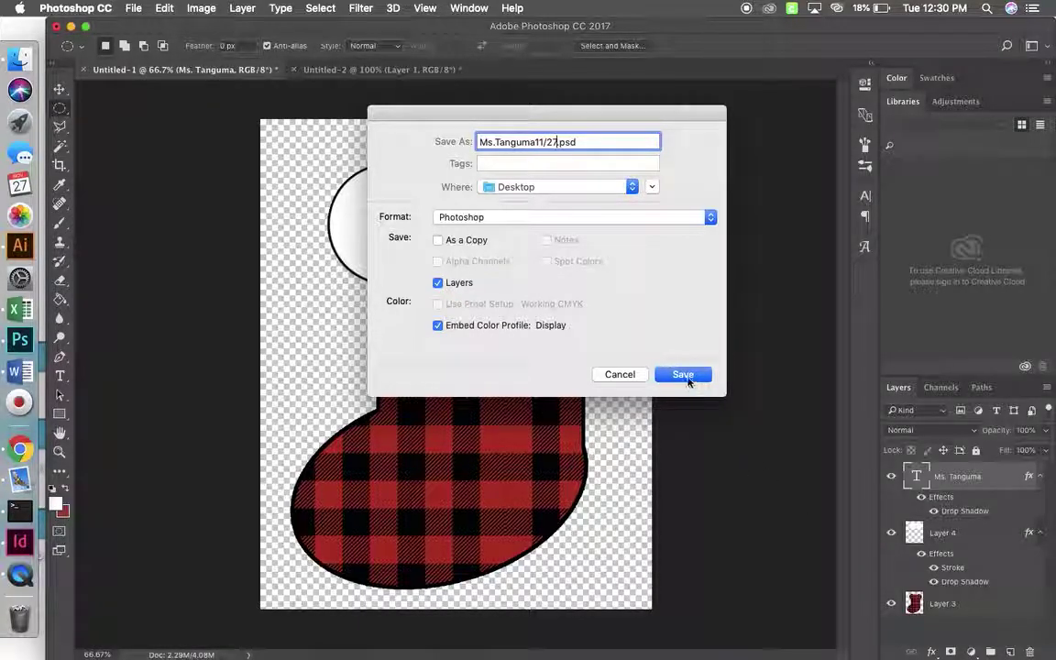
left_click(686, 375)
left_click(695, 259)
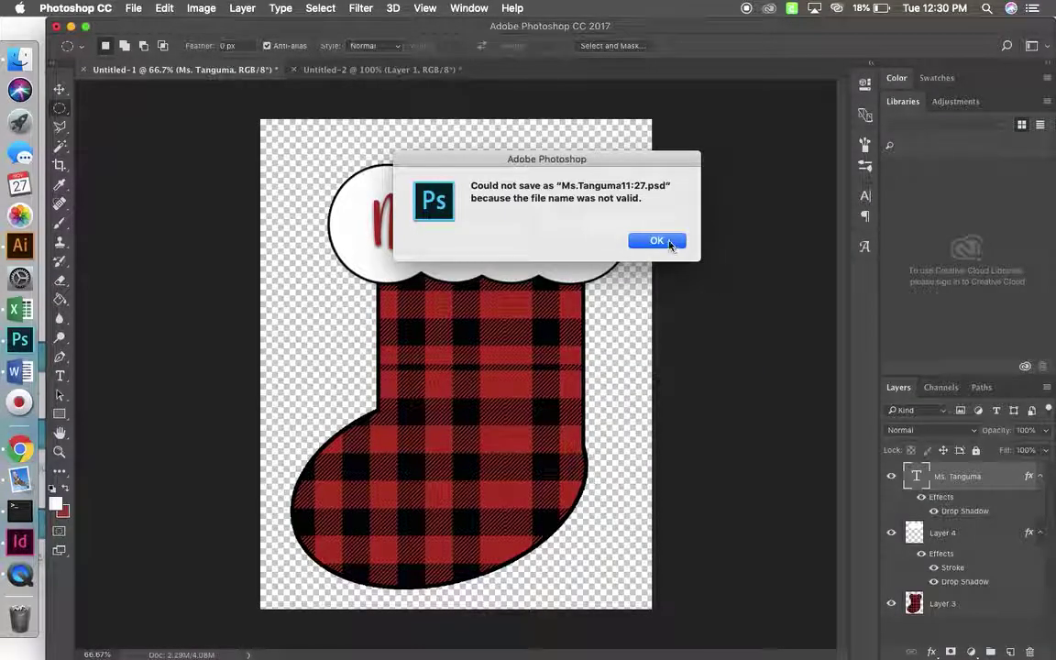
left_click(667, 239)
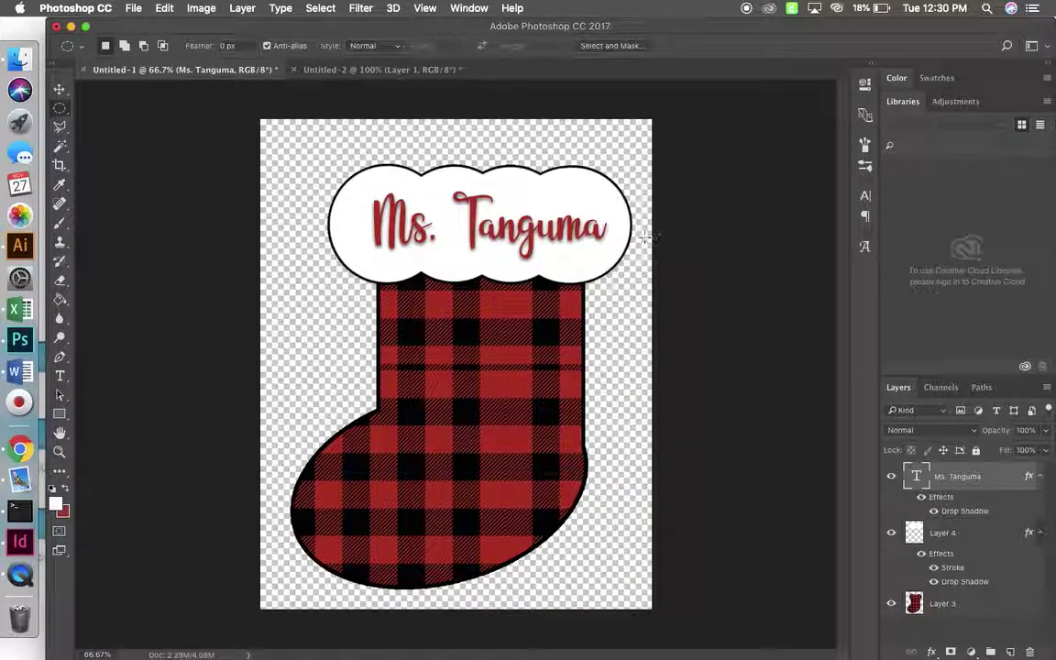